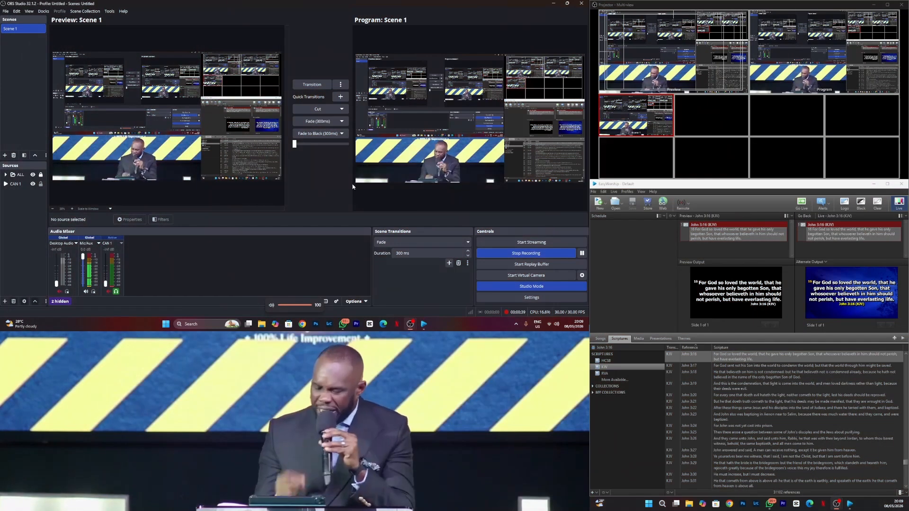
In EasyWorship's options, set the main output's monitor to NDI Stream.
left_click(604, 192)
left_click(616, 233)
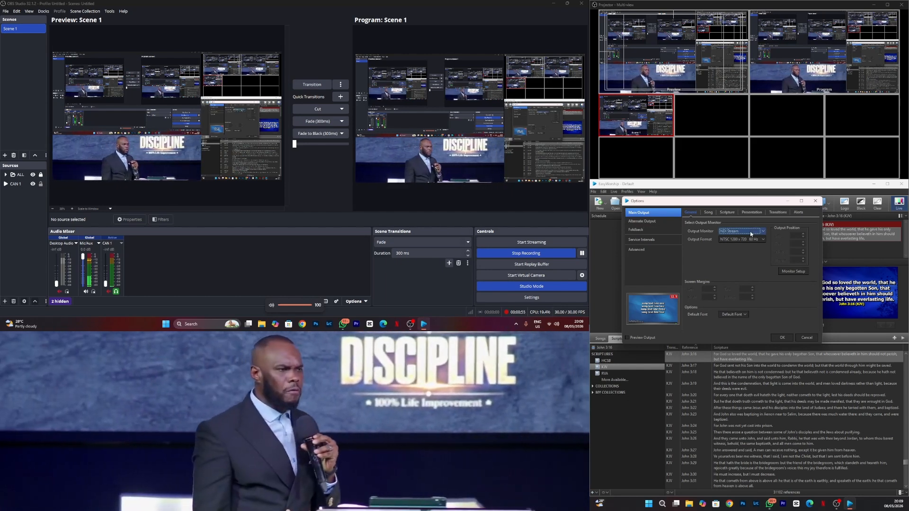
left_click(746, 231)
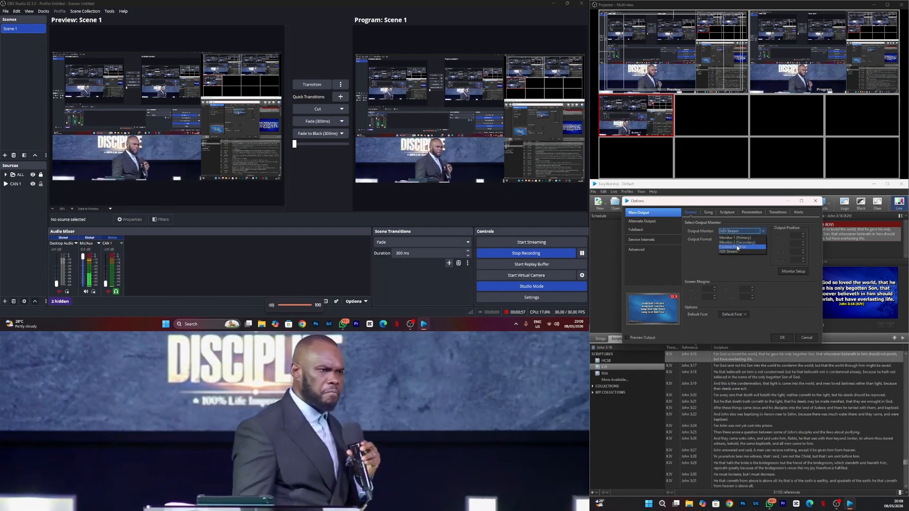
left_click(736, 252)
Set the alternate output's monitor to NDI Stream with alternate output support enabled, and apply the options.
left_click(641, 221)
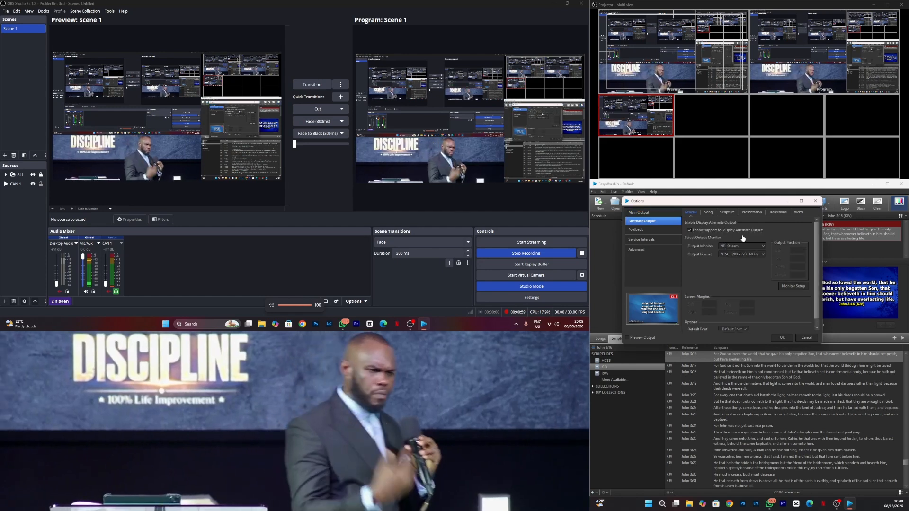
left_click(742, 246)
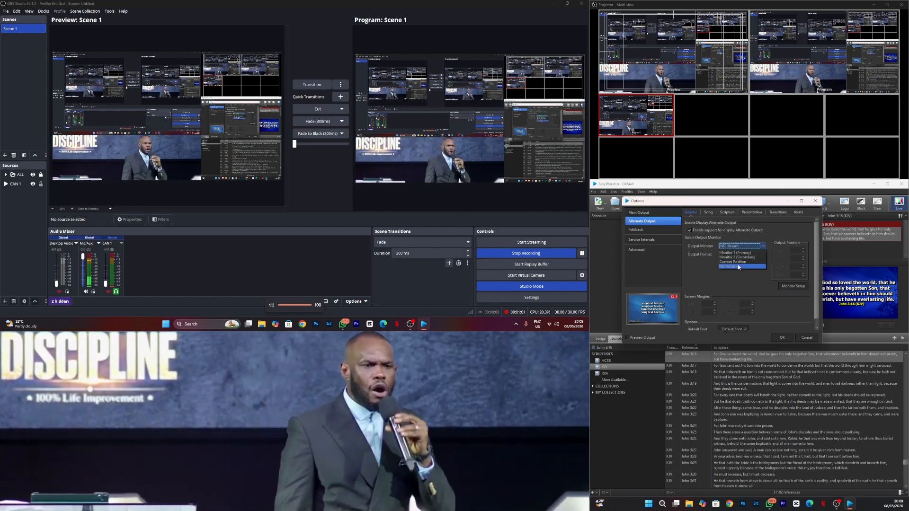
left_click(739, 267)
left_click(690, 230)
left_click(690, 231)
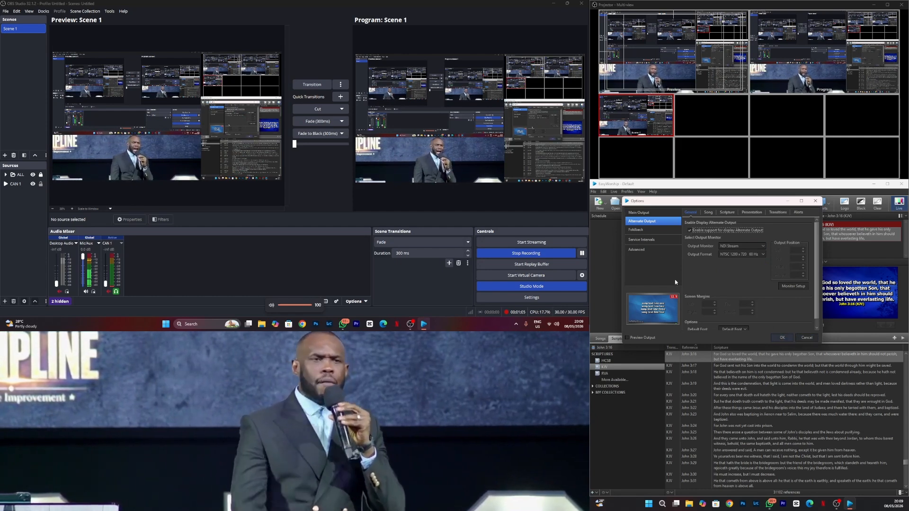
left_click(783, 338)
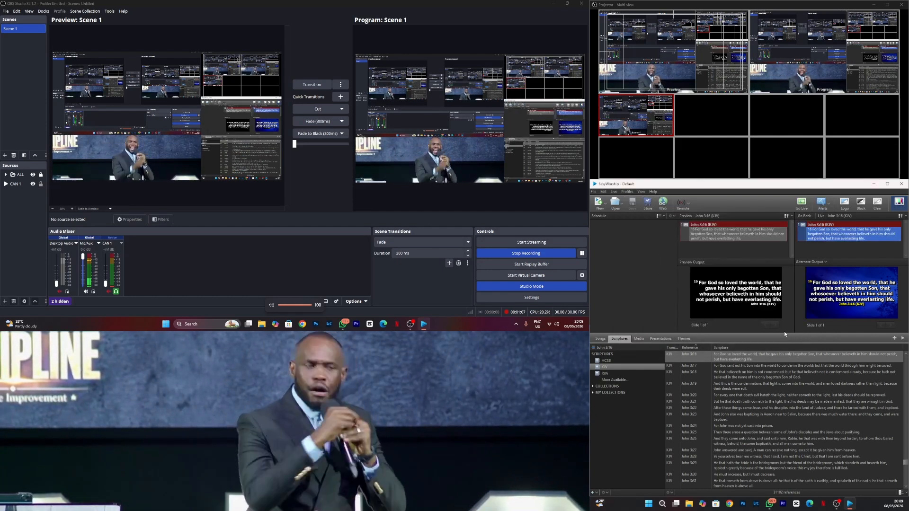
Set the Lower Transparent scripture theme as the default alternate scripture theme.
left_click(683, 339)
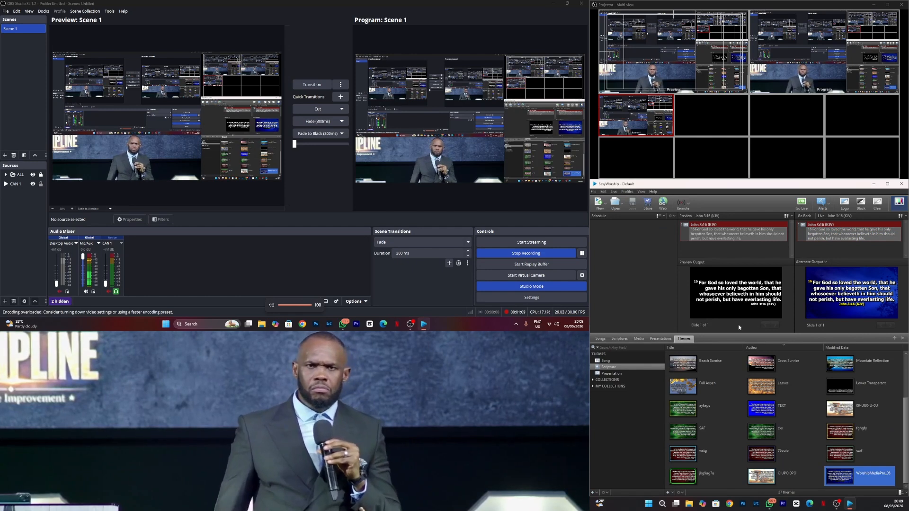
left_click(844, 388)
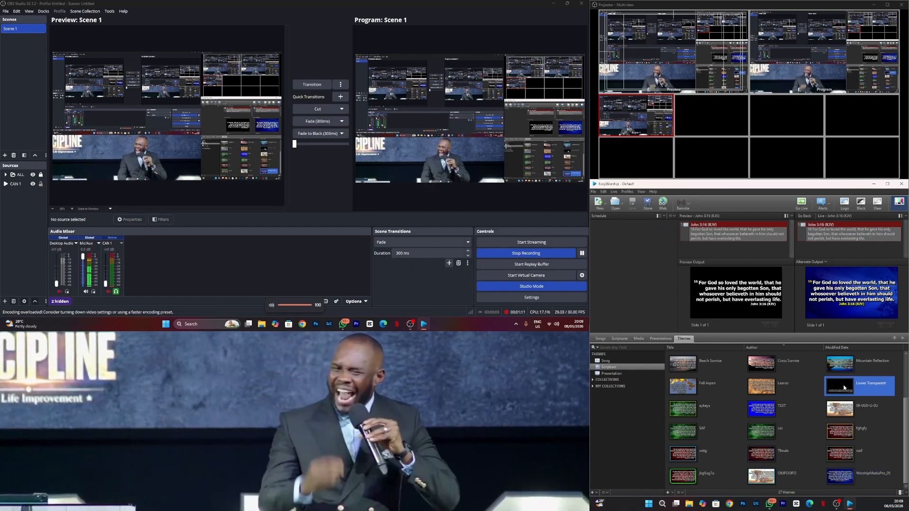
right_click(843, 387)
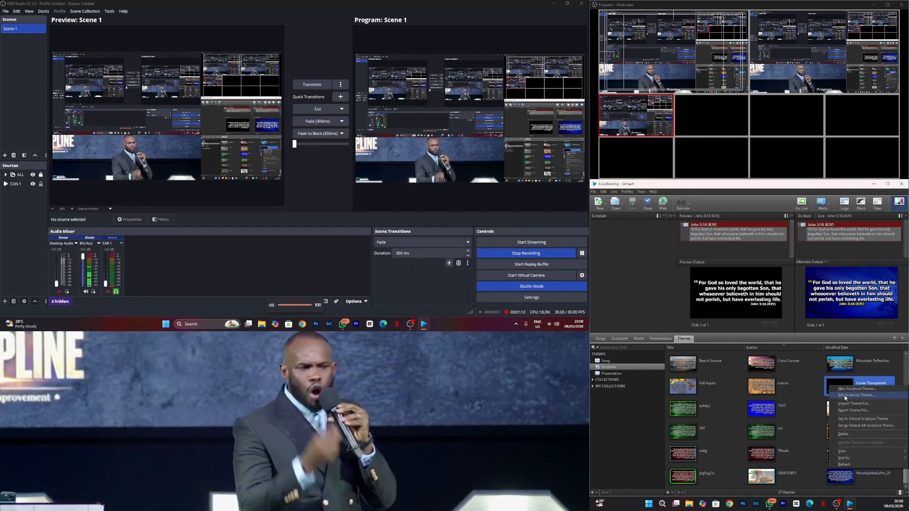
left_click(854, 427)
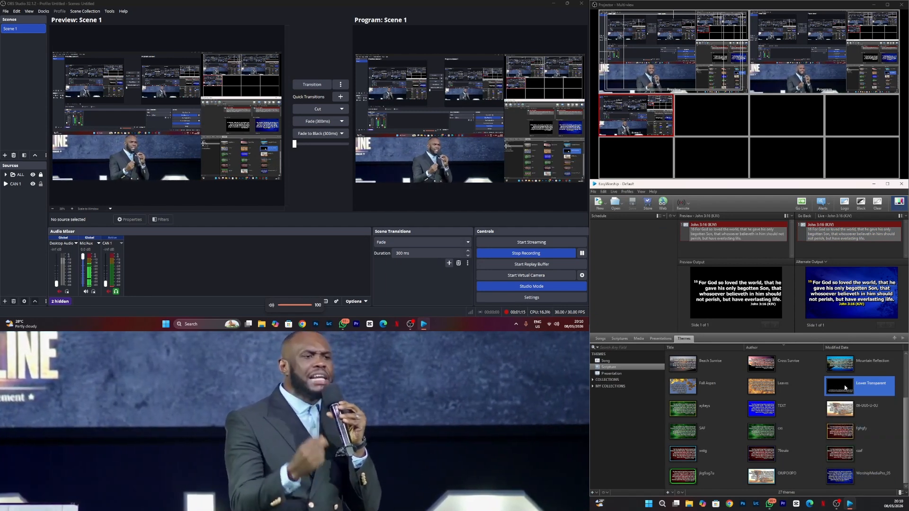
Set the blue WorshipMediaPro theme as the default scripture theme.
left_click(839, 473)
right_click(839, 473)
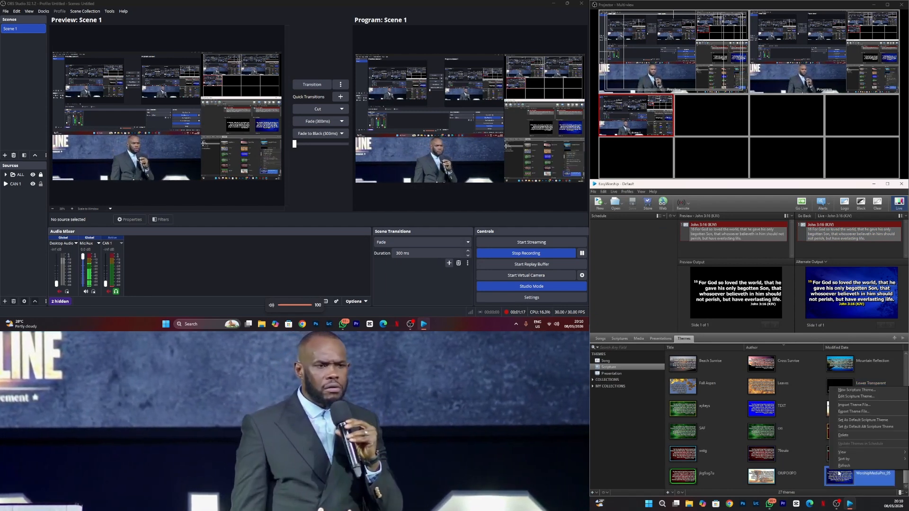
left_click(856, 421)
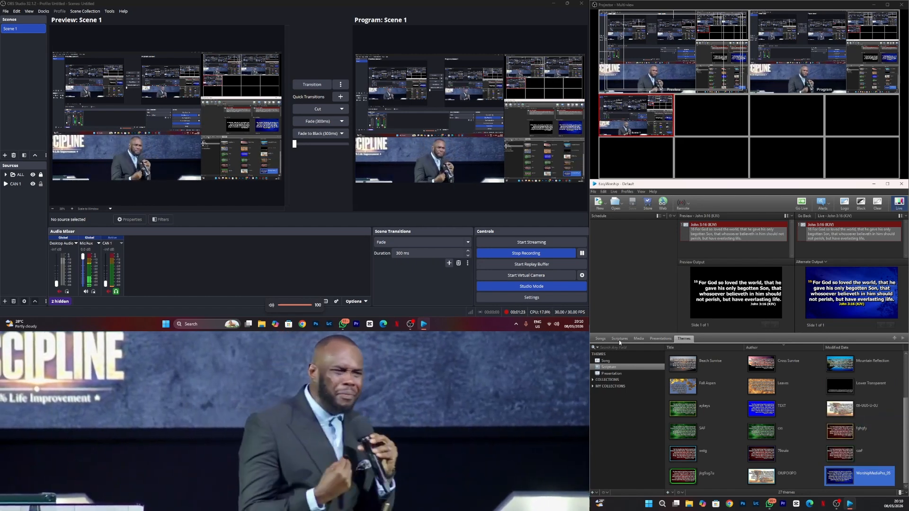
Return to the scriptures and compare the Live Output with the Alternate Output for John 3:16.
left_click(619, 339)
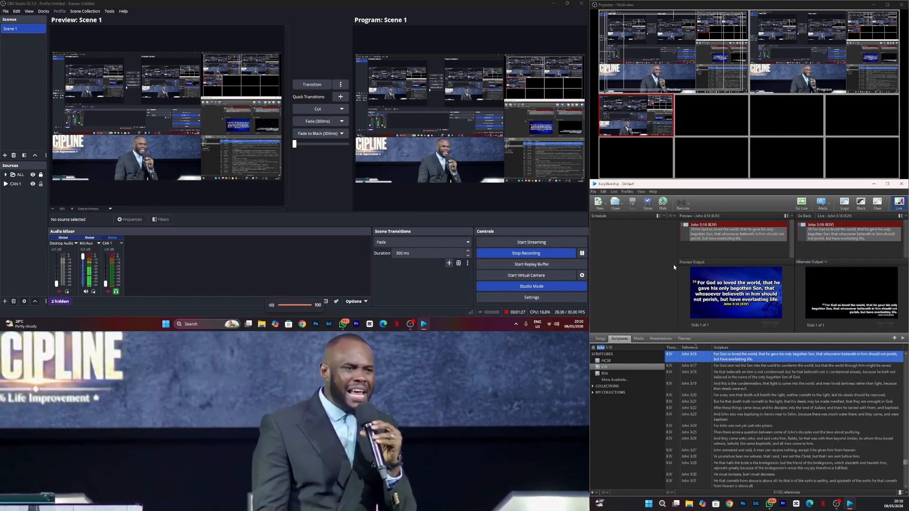
left_click(813, 270)
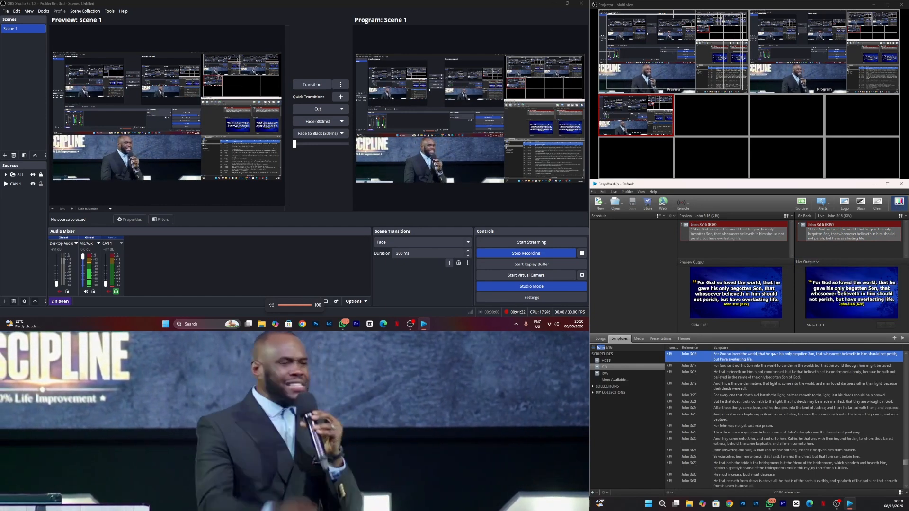
left_click(807, 262)
left_click(817, 275)
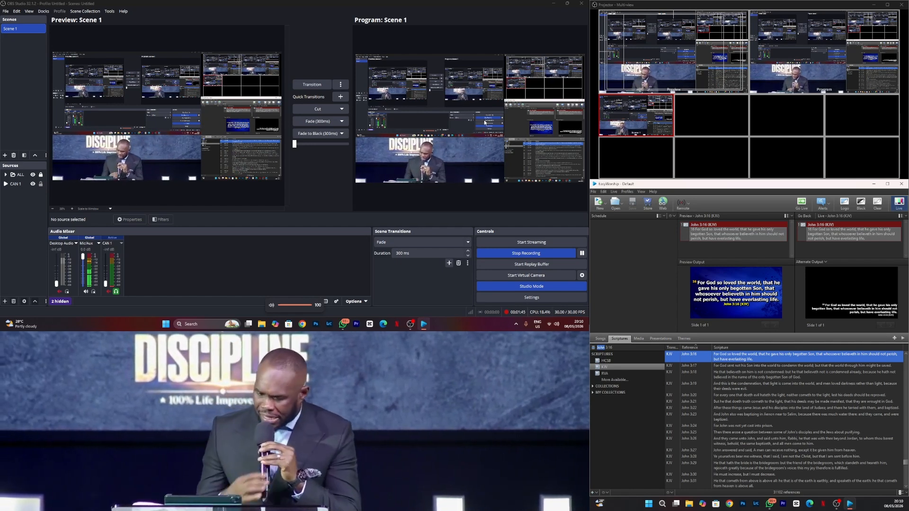
Switch to OBS Studio and add a new scene named Scene 2.
left_click(16, 184)
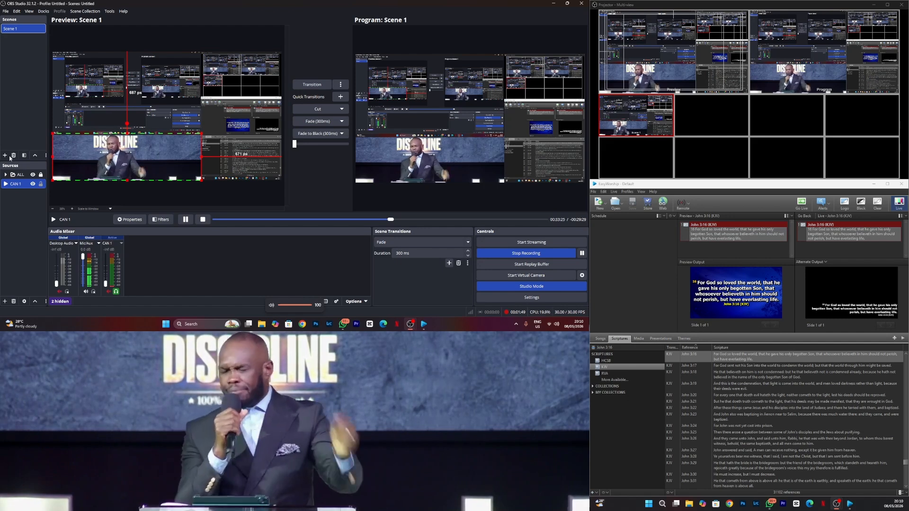
left_click(5, 156)
left_click(280, 170)
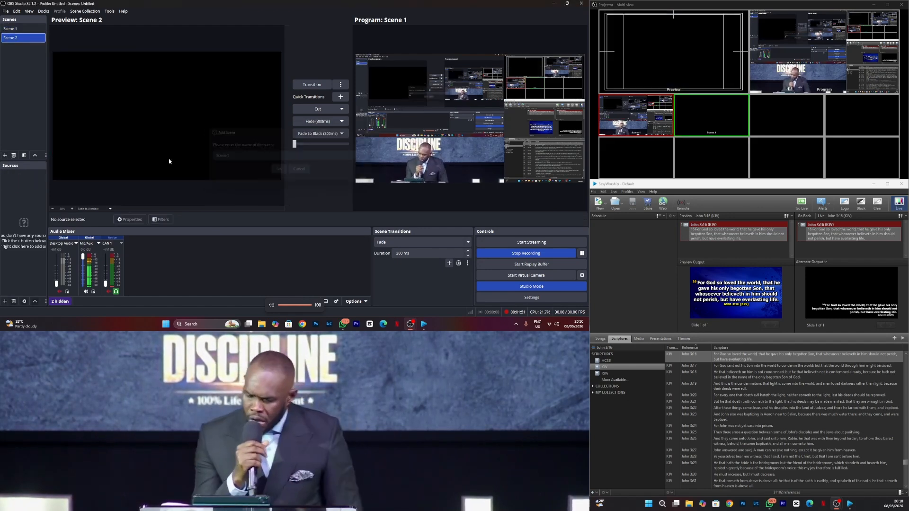
Copy the CAN 1 source from Scene 1 into Scene 2 and fit it to the screen.
left_click(12, 29)
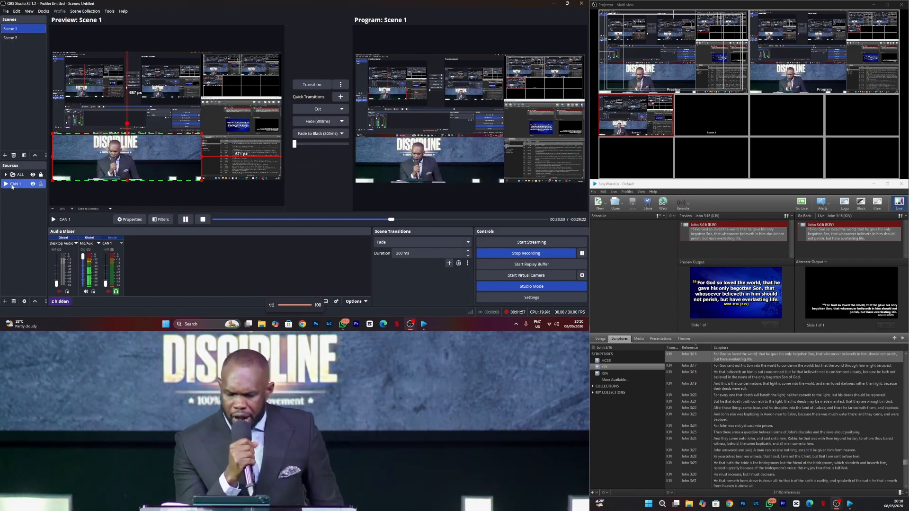
left_click(15, 38)
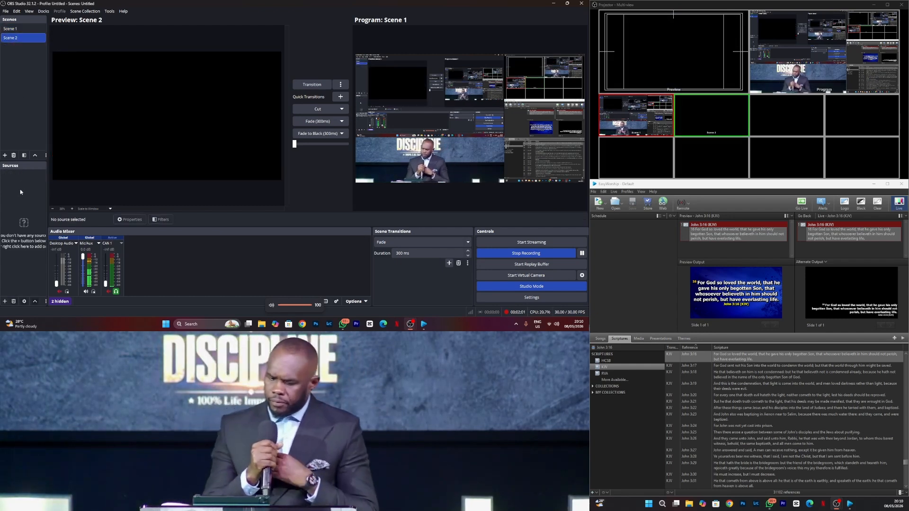
key("ctrl+v")
right_click(195, 142)
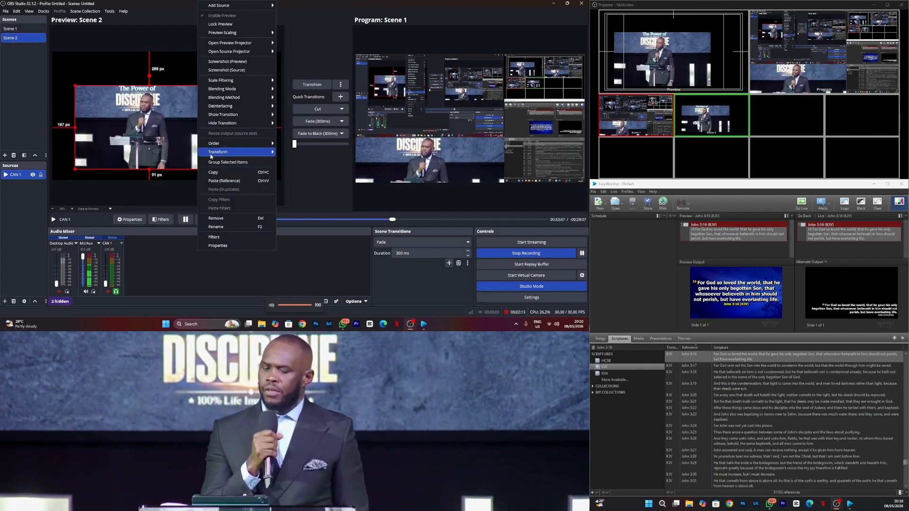
mouse_move(255, 152)
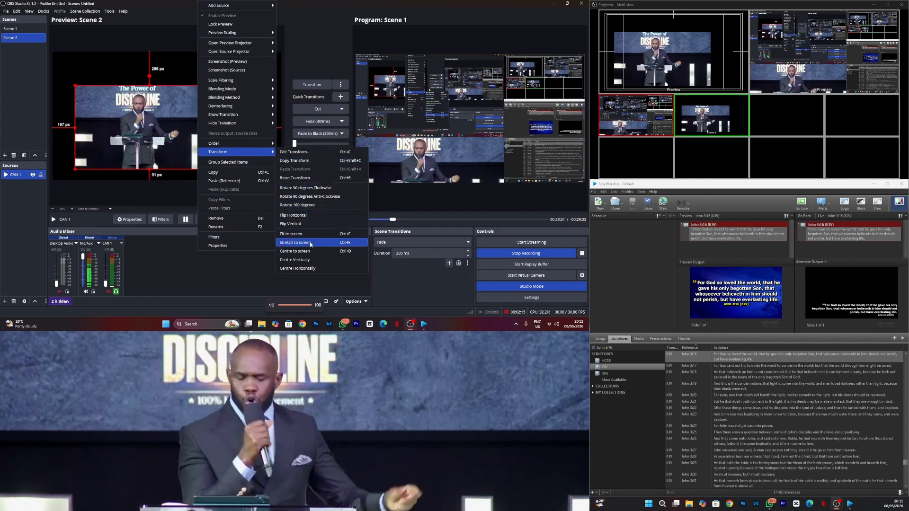
left_click(306, 235)
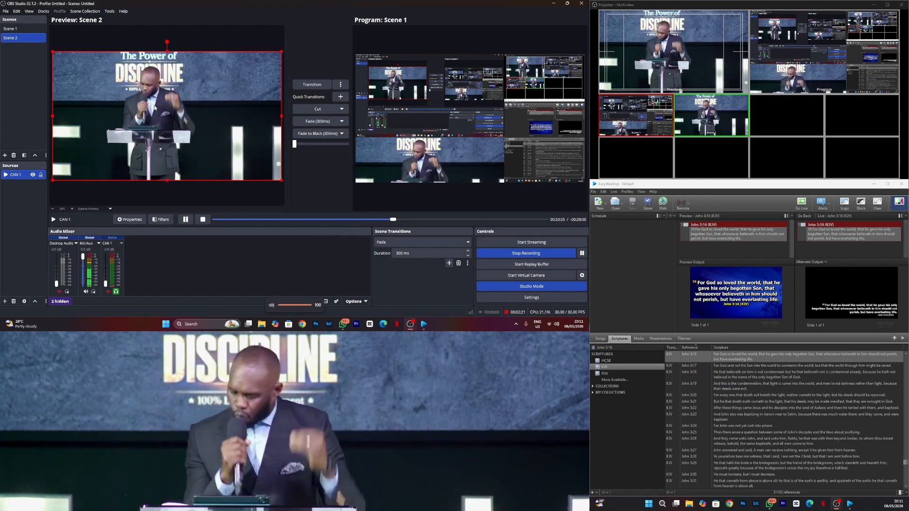
Add a new NDI source named BIBLE LOWER to Scene 2.
left_click(4, 301)
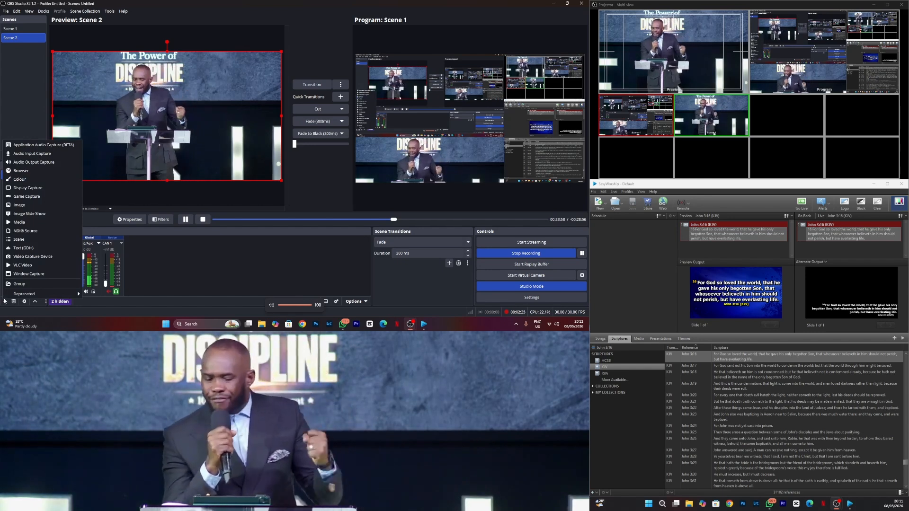
left_click(32, 232)
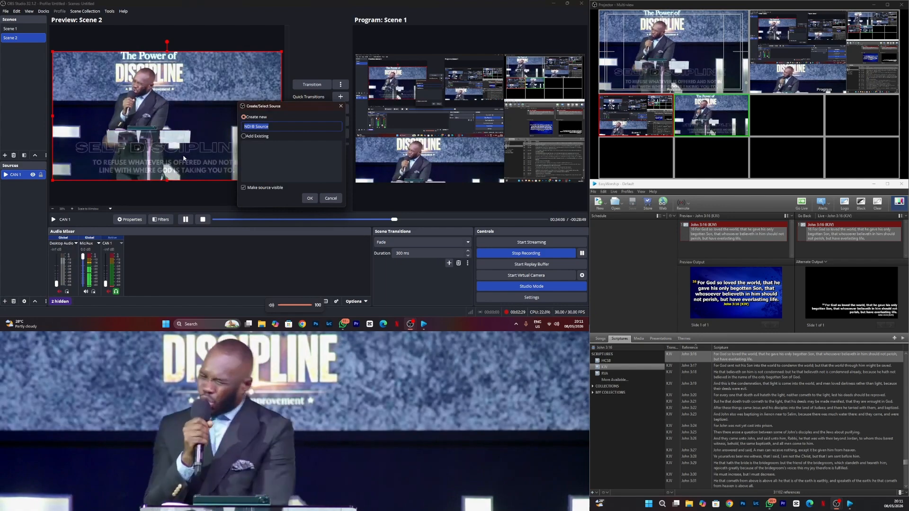
type("BL")
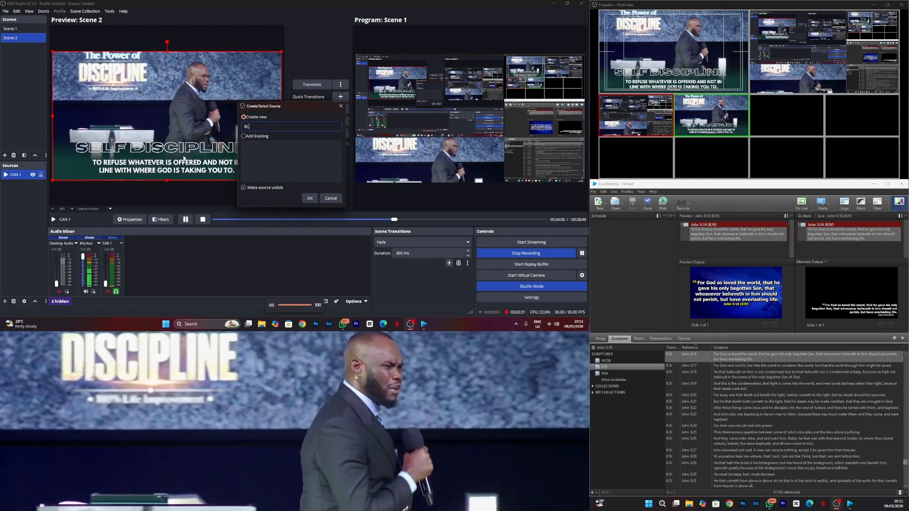
type("B")
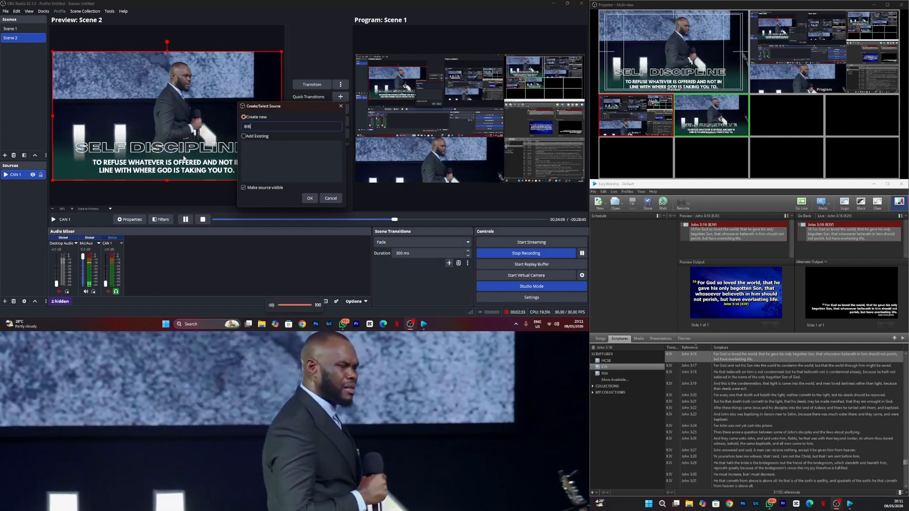
type("LE ")
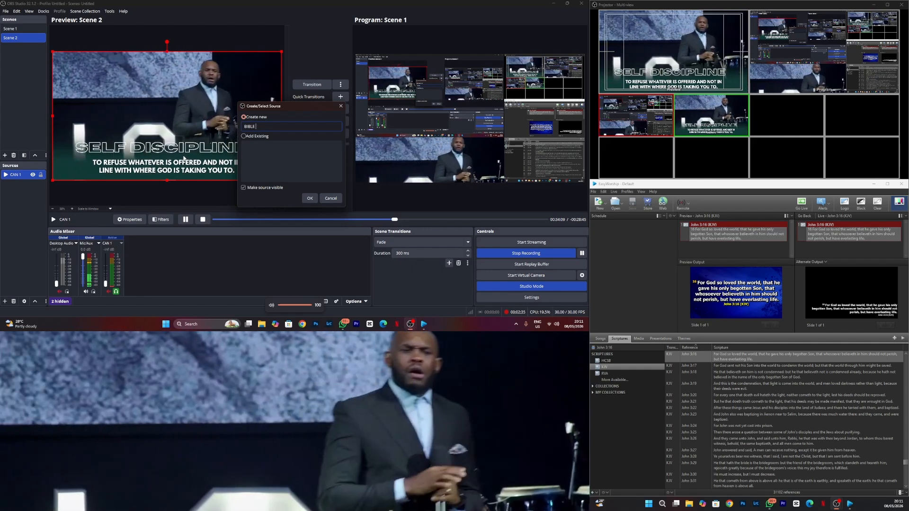
type("LO")
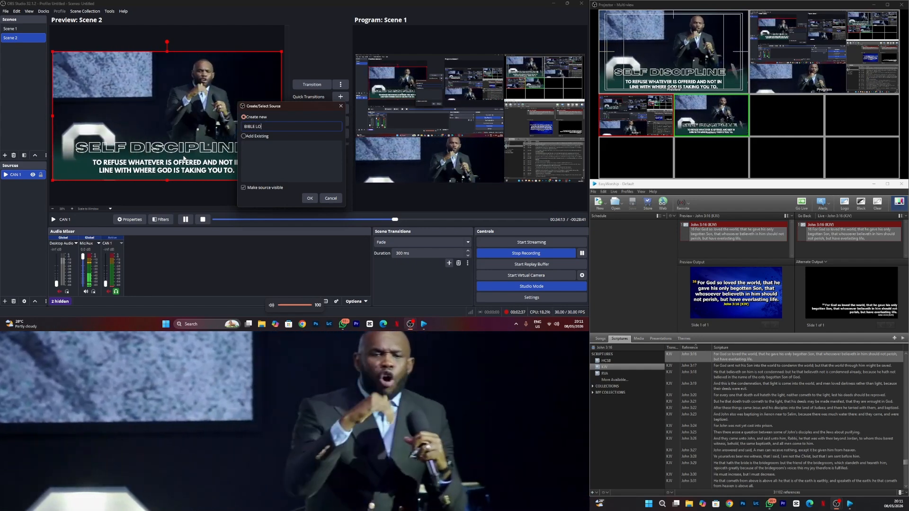
type("W")
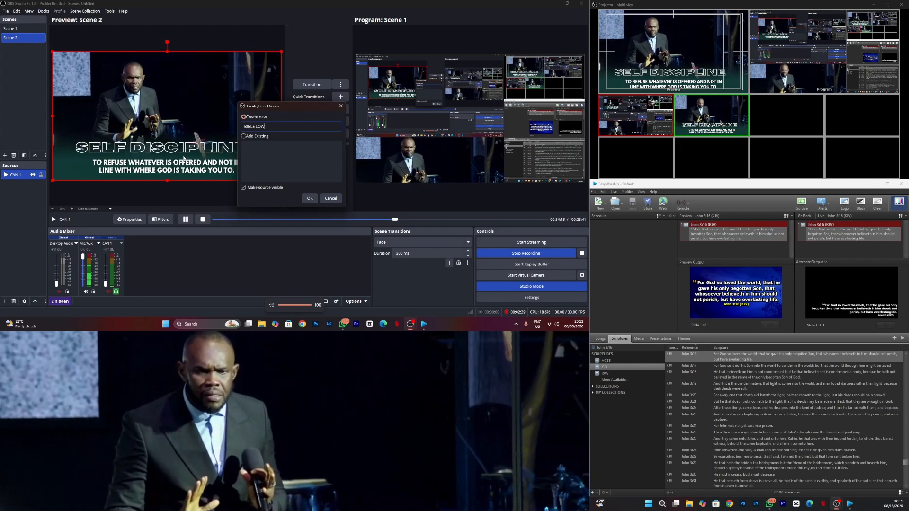
type("ER")
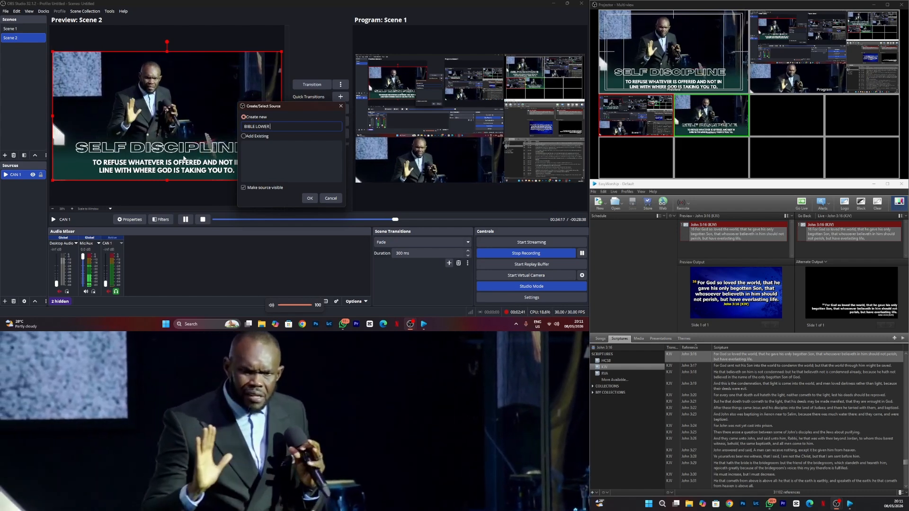
left_click(309, 198)
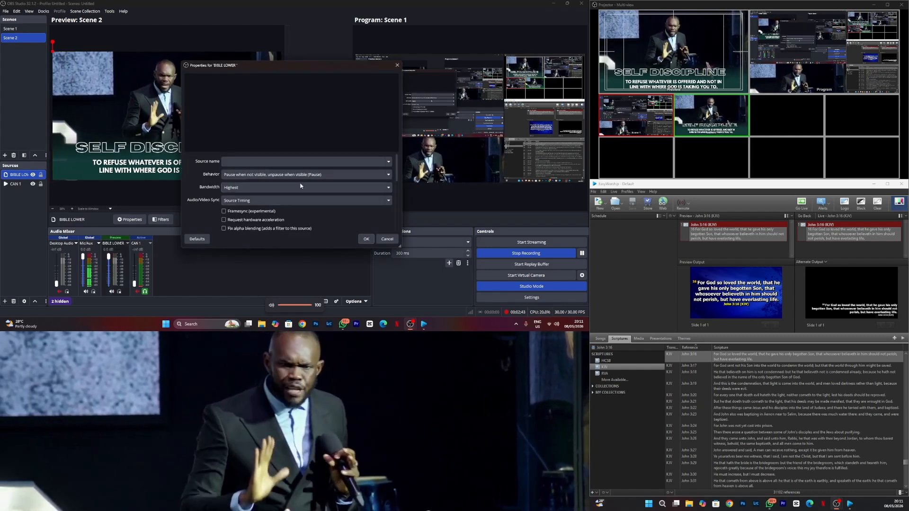
Link BIBLE LOWER to the EasyWorship Alternate Output and enlarge it to fill the whole canvas.
left_click(388, 162)
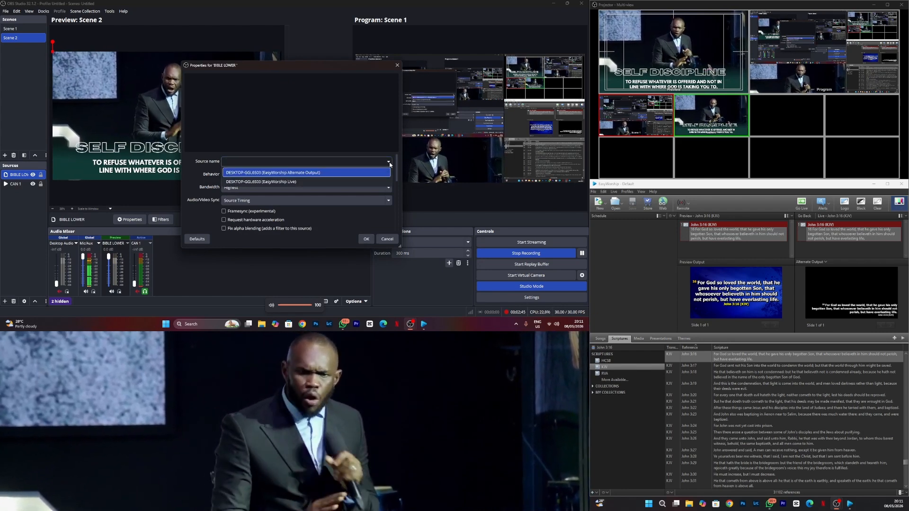
left_click(369, 172)
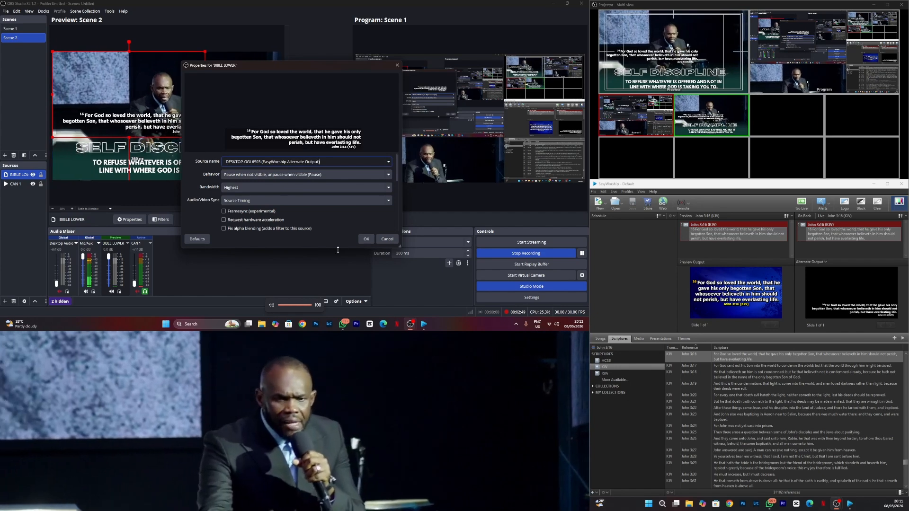
left_click(365, 240)
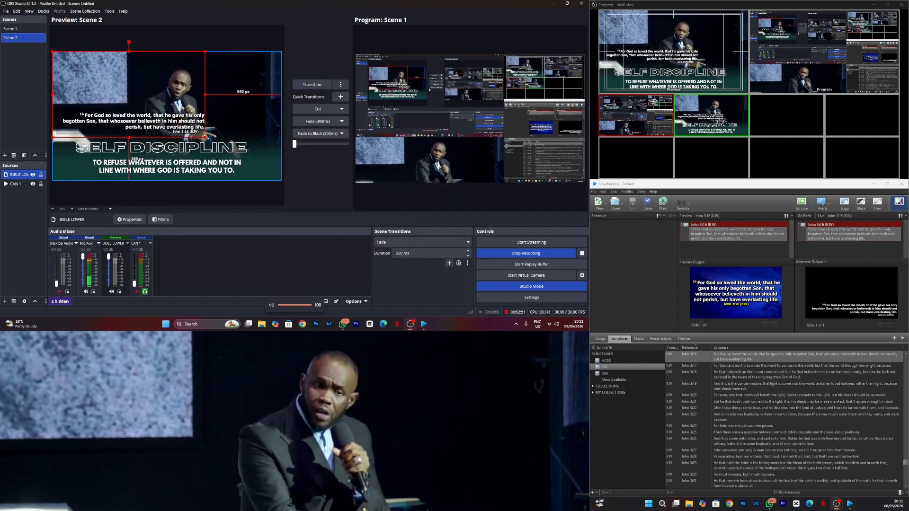
left_click_drag(205, 137, 282, 179)
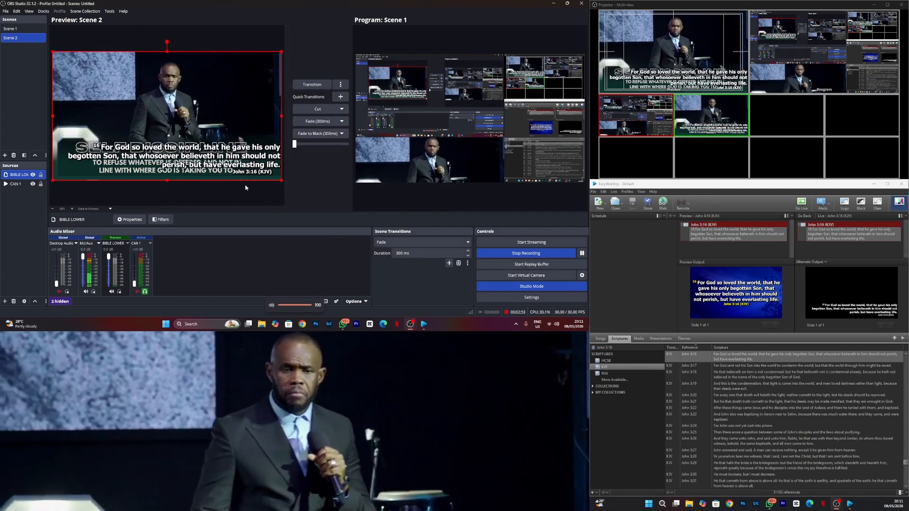
Add a new scene named Scene 3.
left_click(25, 187)
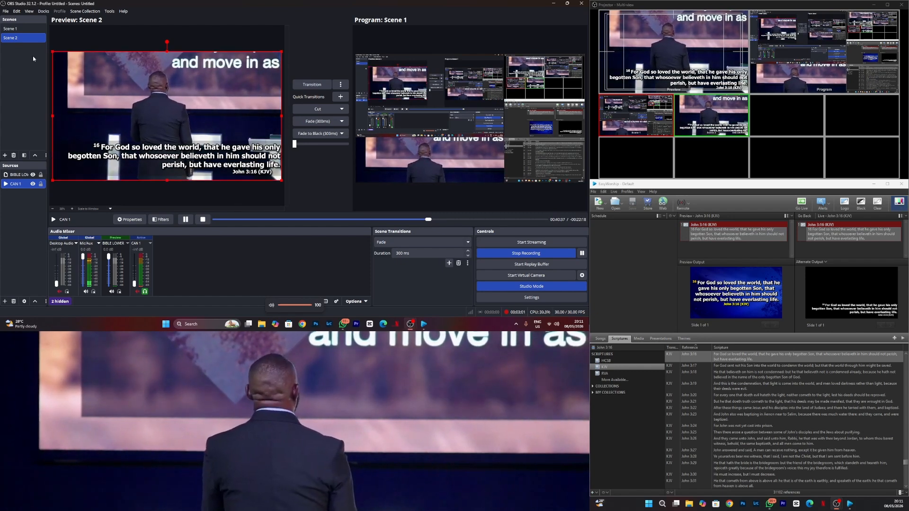
left_click(5, 155)
left_click(279, 170)
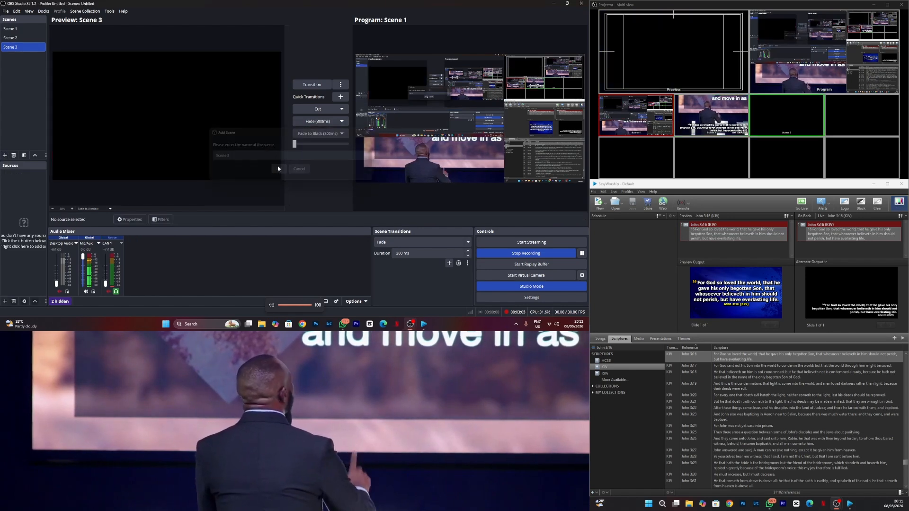
Copy the CAN 1 source from Scene 2 into Scene 3.
left_click(14, 40)
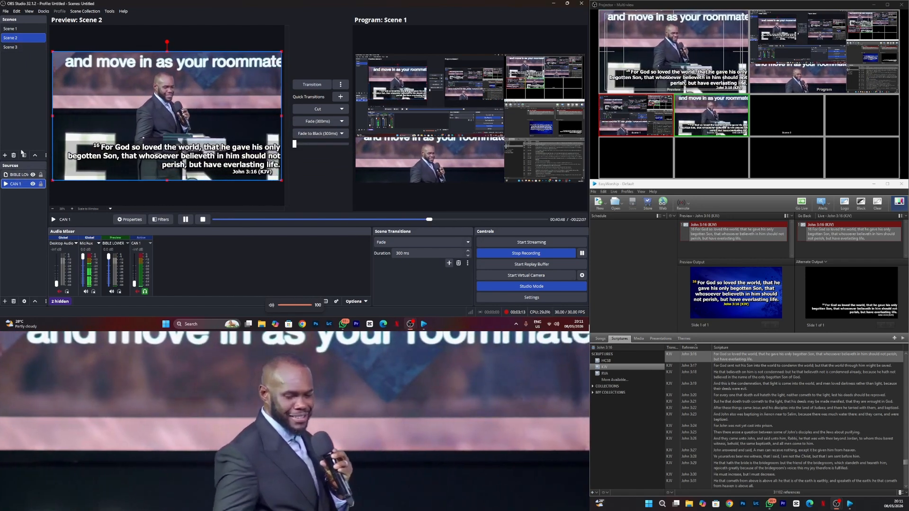
key("Down")
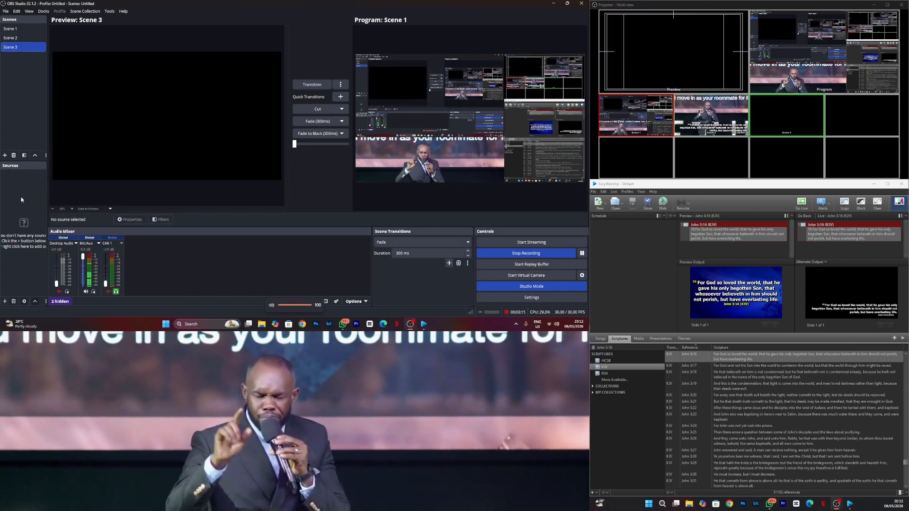
key("ctrl+v")
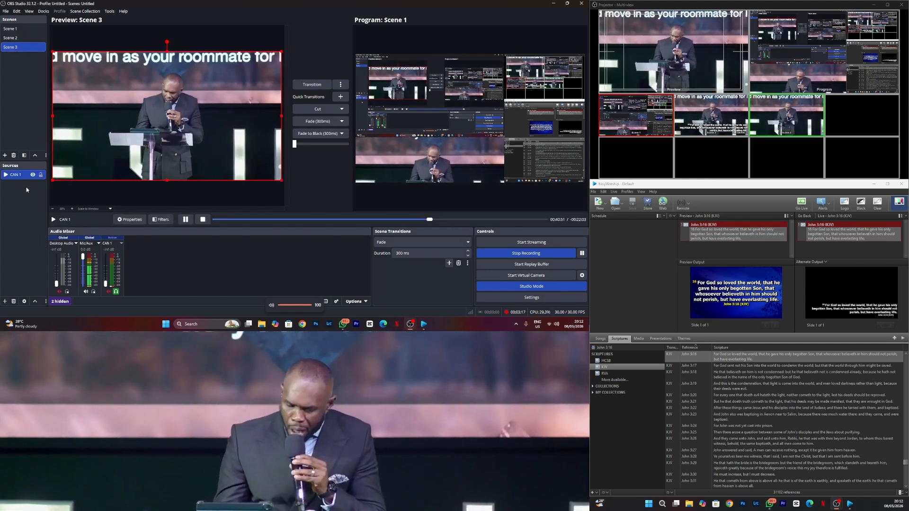
left_click(4, 275)
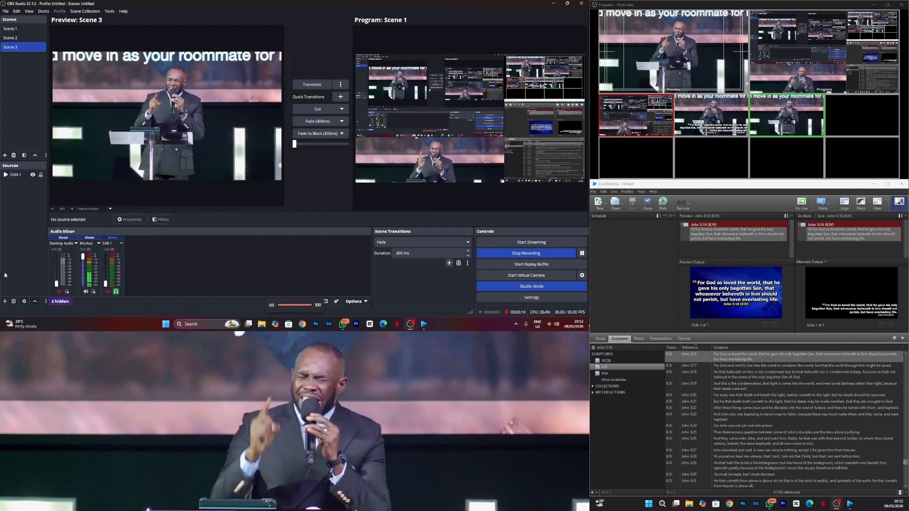
Create a new NDI source named BIBLE FULL in Scene 3.
left_click(5, 301)
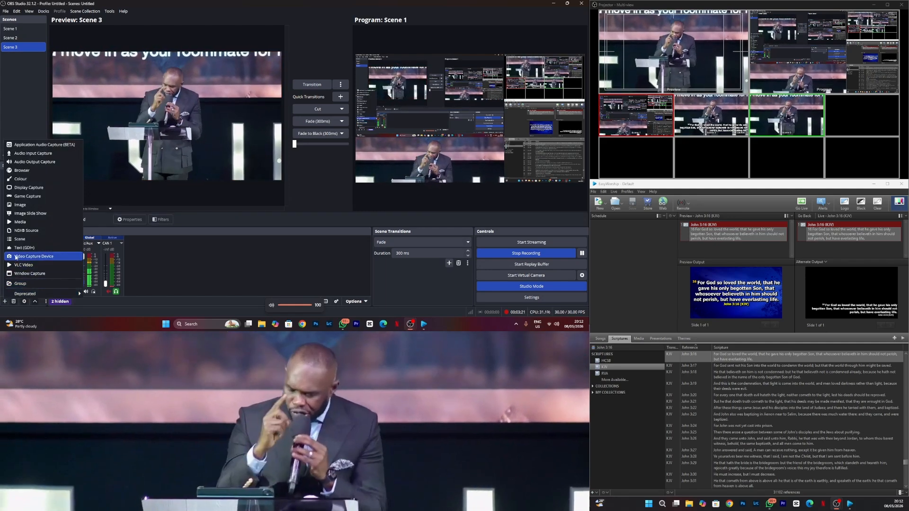
left_click(20, 230)
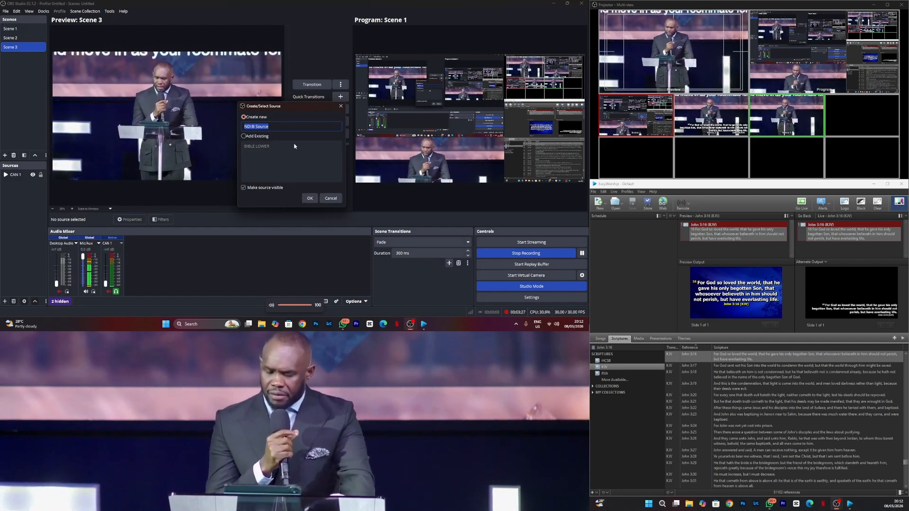
type("B")
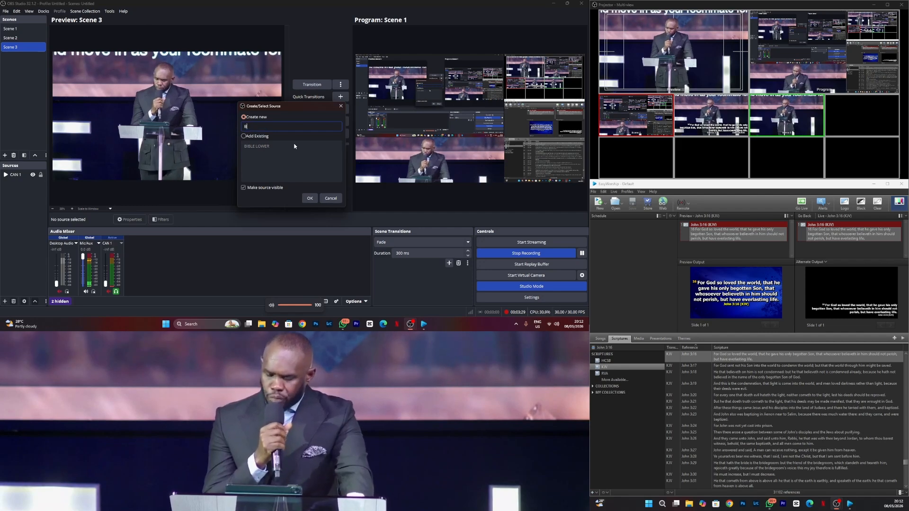
type("IBLE F")
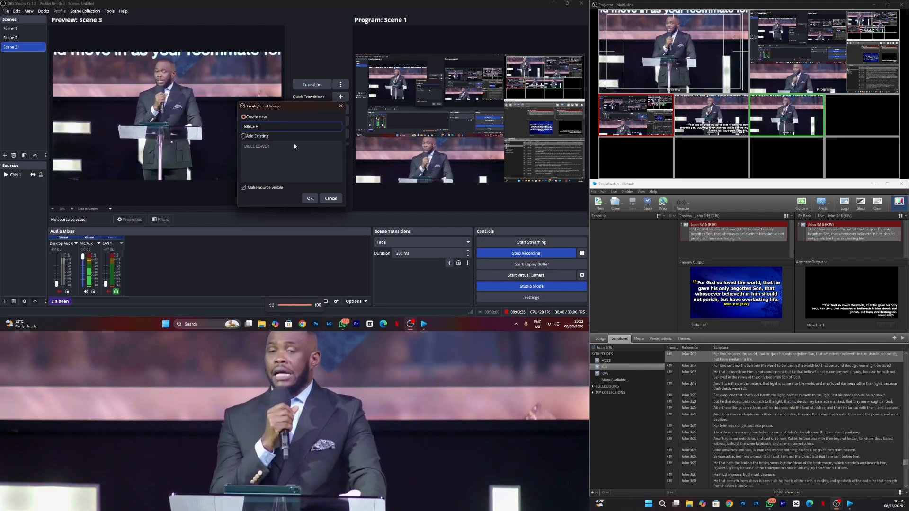
type("ULL")
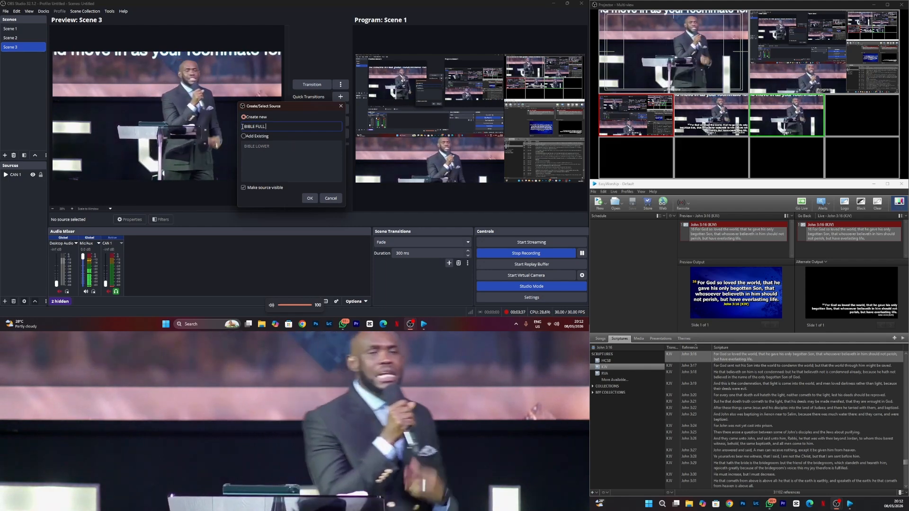
left_click(316, 200)
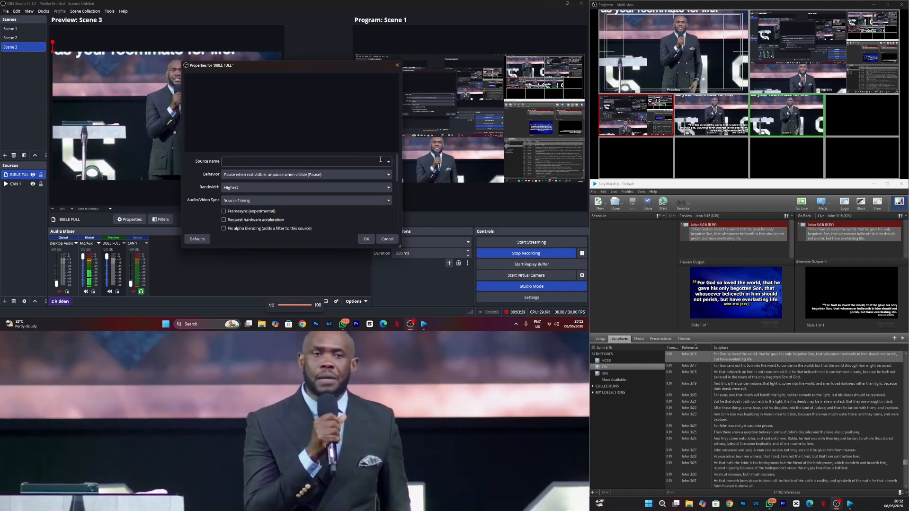
Link BIBLE FULL to the EasyWorship Live output and confirm its properties.
left_click(388, 162)
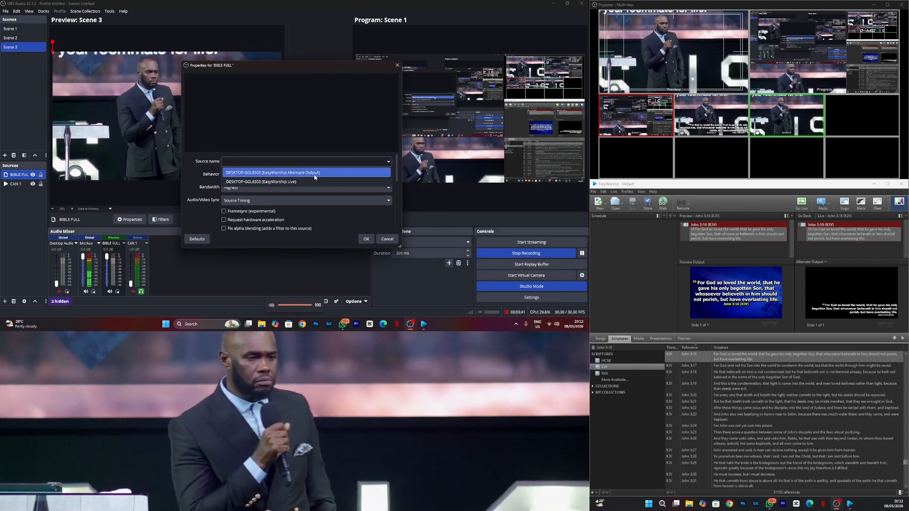
left_click(317, 175)
left_click(389, 163)
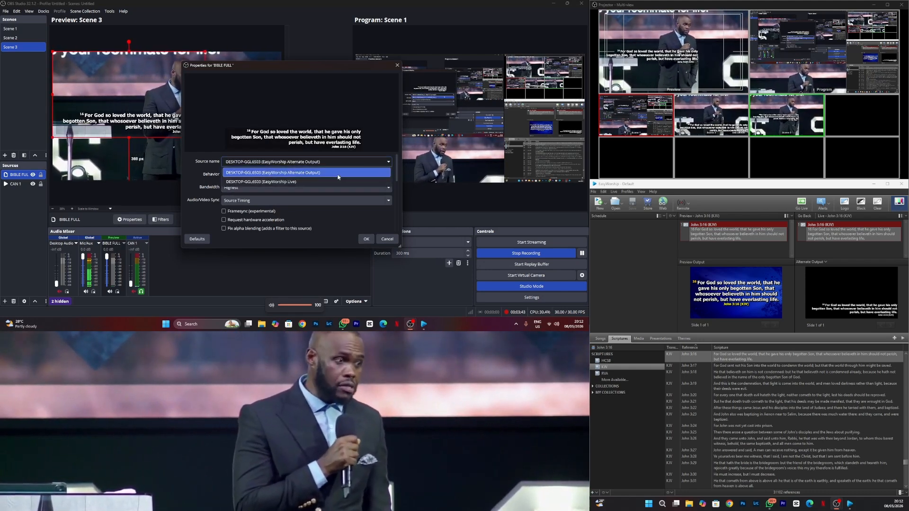
left_click(315, 185)
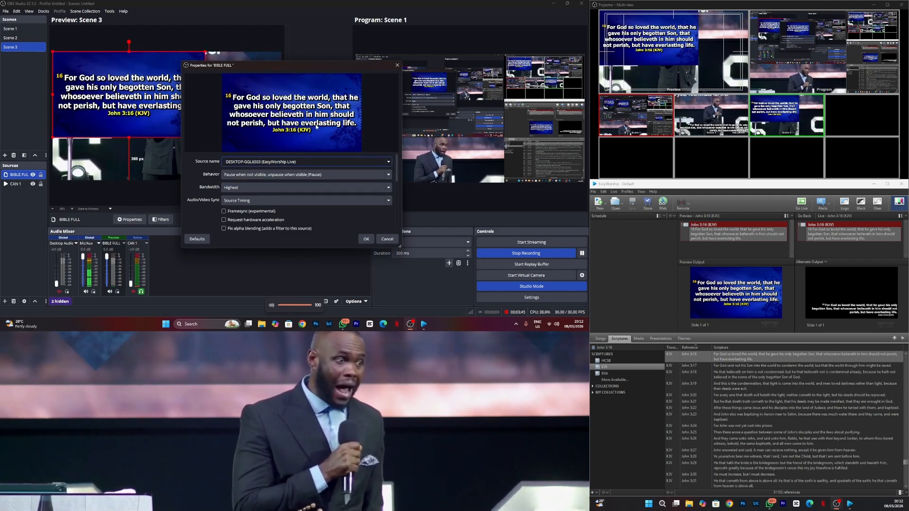
left_click(366, 240)
Move the BIBLE FULL slide to the right part of the canvas, about 178 px below the canvas's upper edge.
left_click_drag(168, 106, 260, 134)
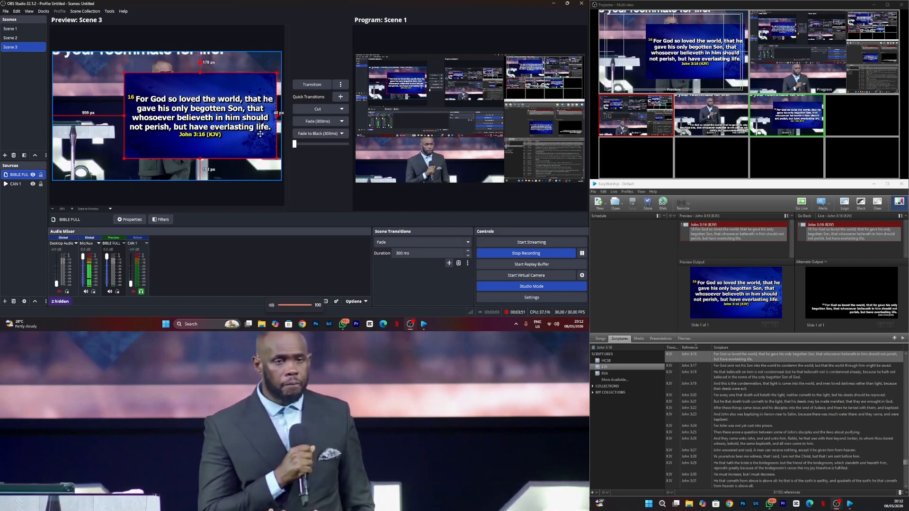
left_click(32, 184)
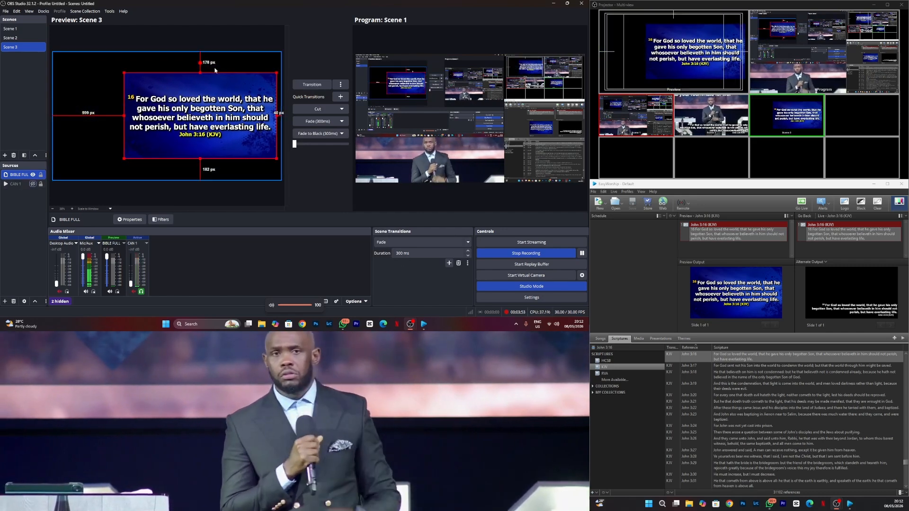
left_click(32, 183)
Crop the left and right sides of the CAN 1 camera in Scene 3 to a narrower picture around the speaker.
left_click(20, 186)
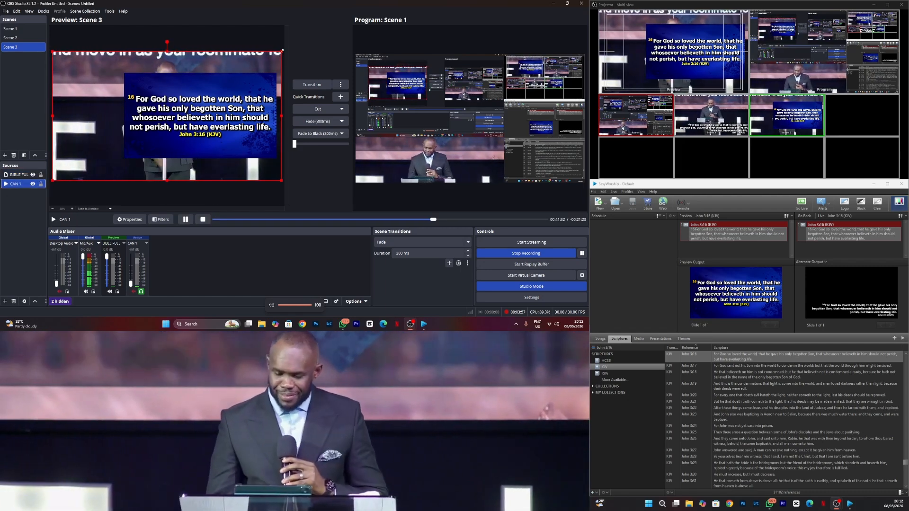
left_click_drag(282, 52, 154, 76)
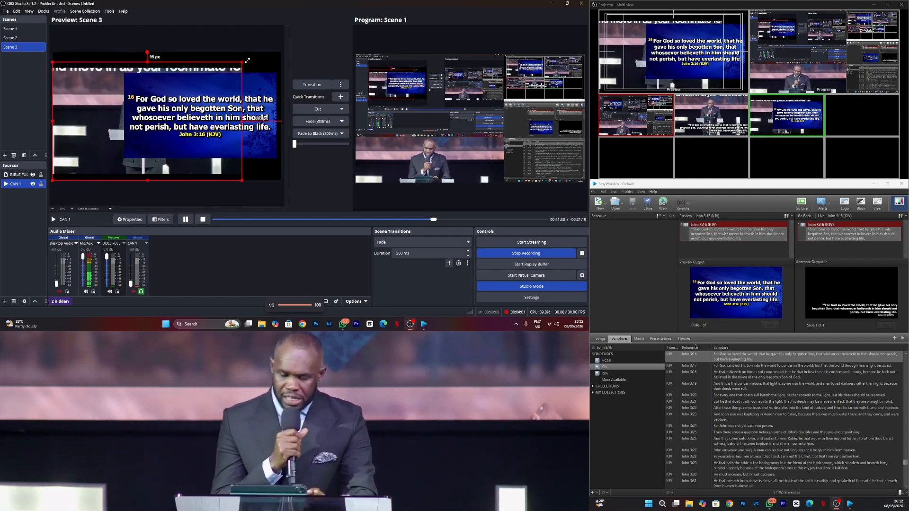
left_click_drag(247, 60, 268, 52)
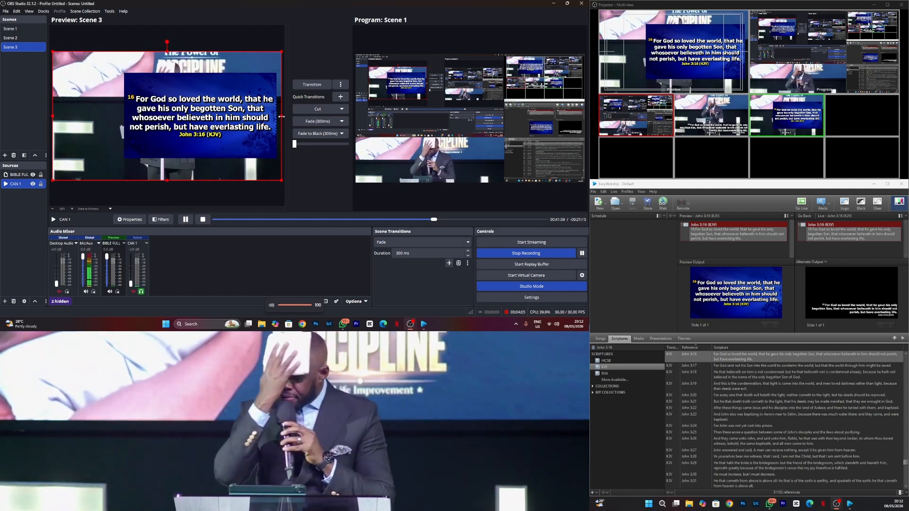
left_click_drag(281, 116, 197, 117)
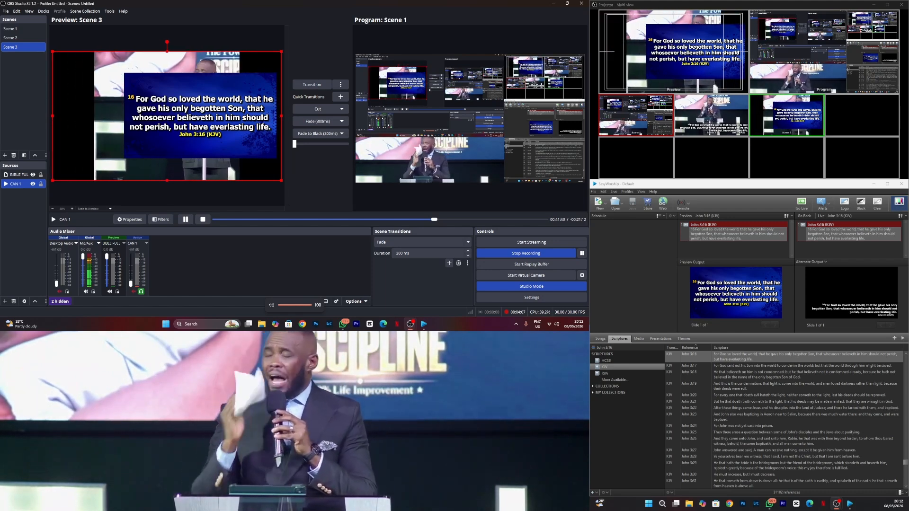
left_click_drag(52, 116, 105, 118)
Shrink the cropped CAN 1 camera and place it directly left of the BIBLE FULL slide with their lower edges aligned.
left_click_drag(175, 71, 110, 103)
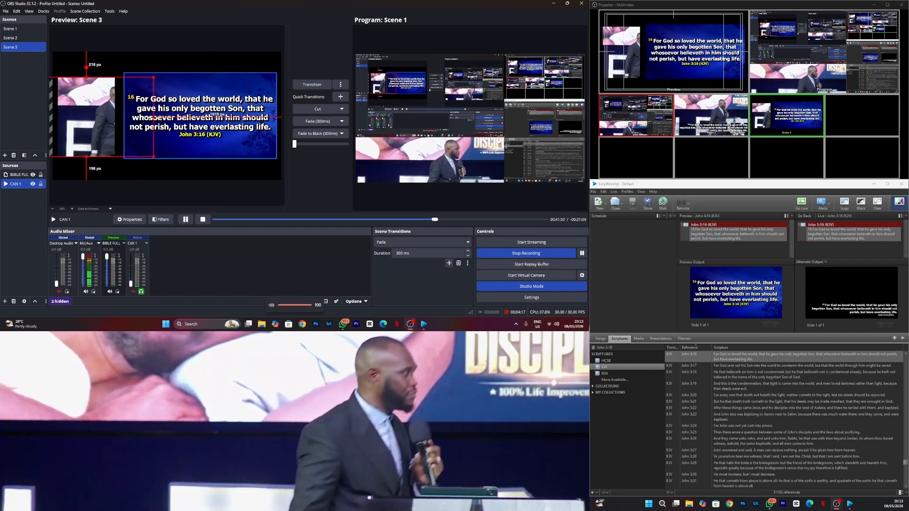
left_click_drag(160, 114, 95, 109)
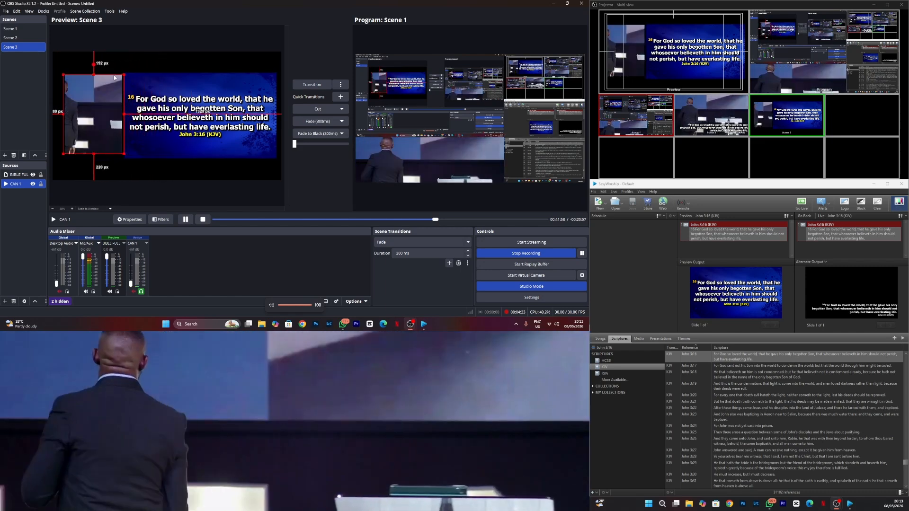
left_click_drag(63, 153, 62, 157)
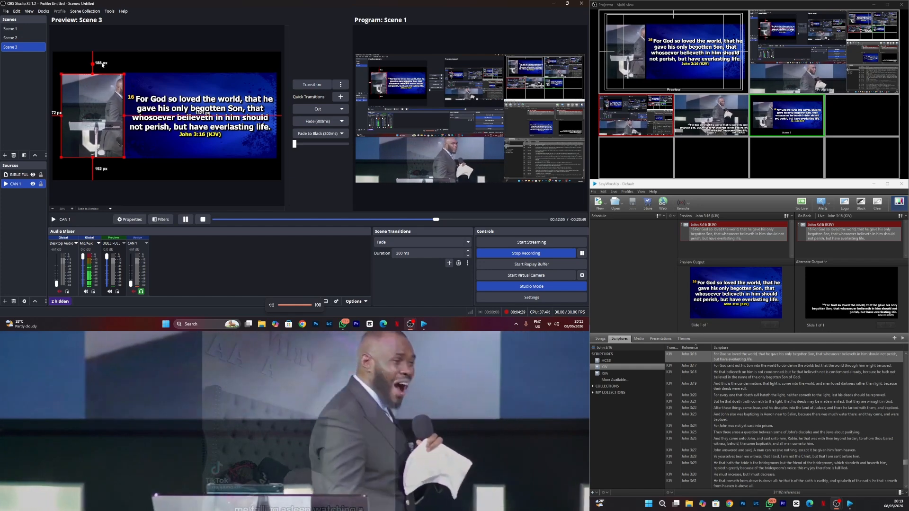
Fine-tune CAN 1's upper corners so the camera's top edge lines up with the BIBLE FULL slide.
left_click(147, 67)
left_click(106, 81)
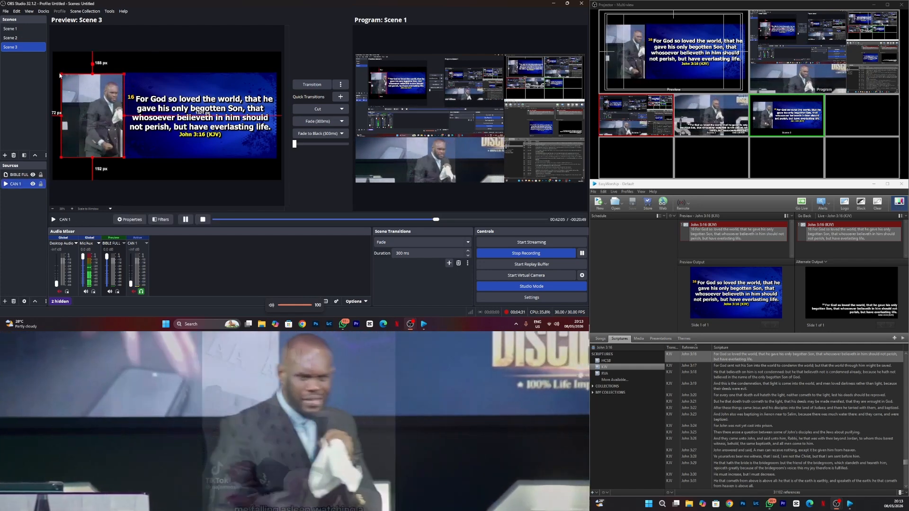
left_click_drag(60, 73, 59, 72)
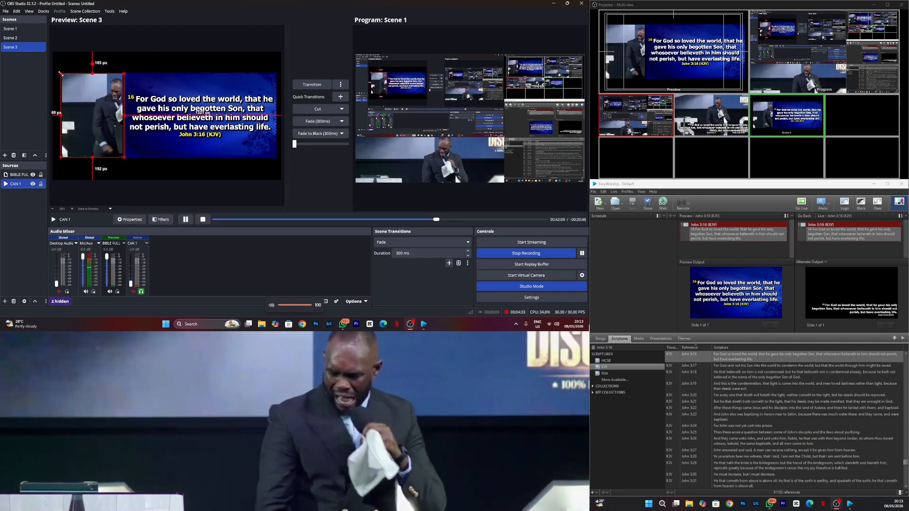
left_click(148, 54)
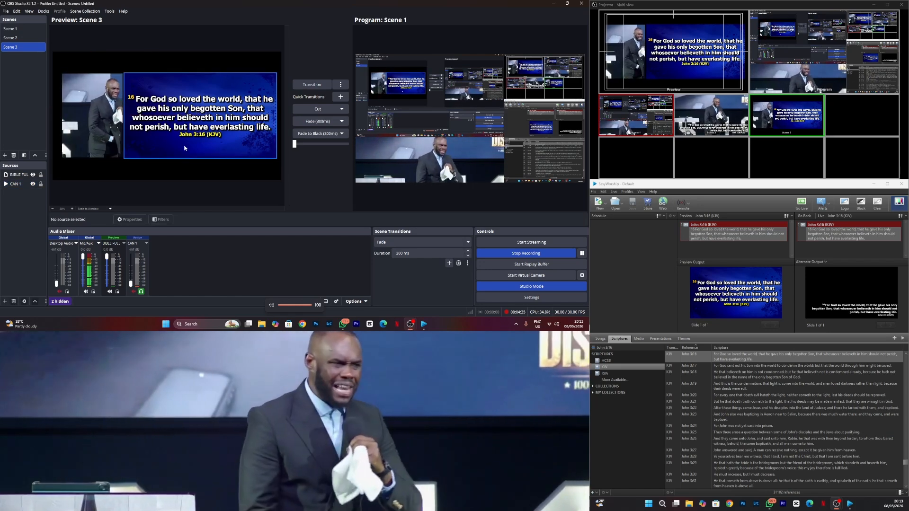
left_click(104, 95)
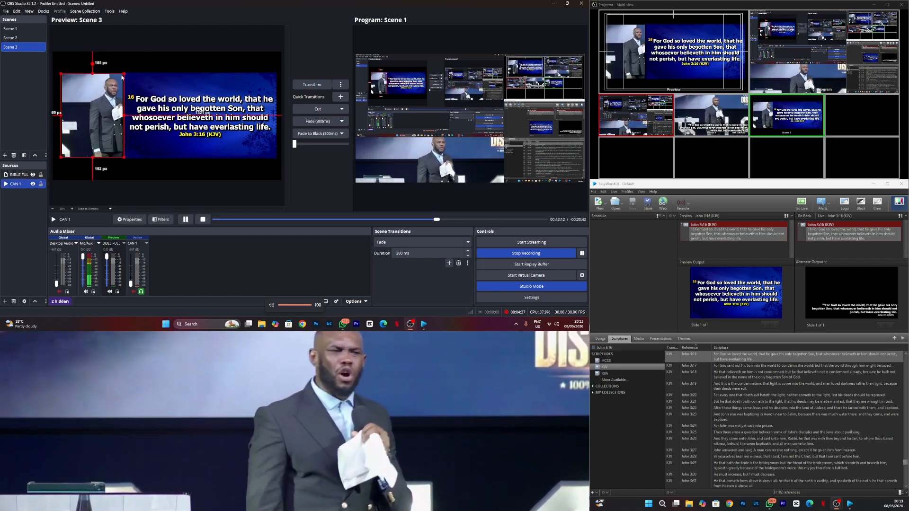
left_click(182, 67)
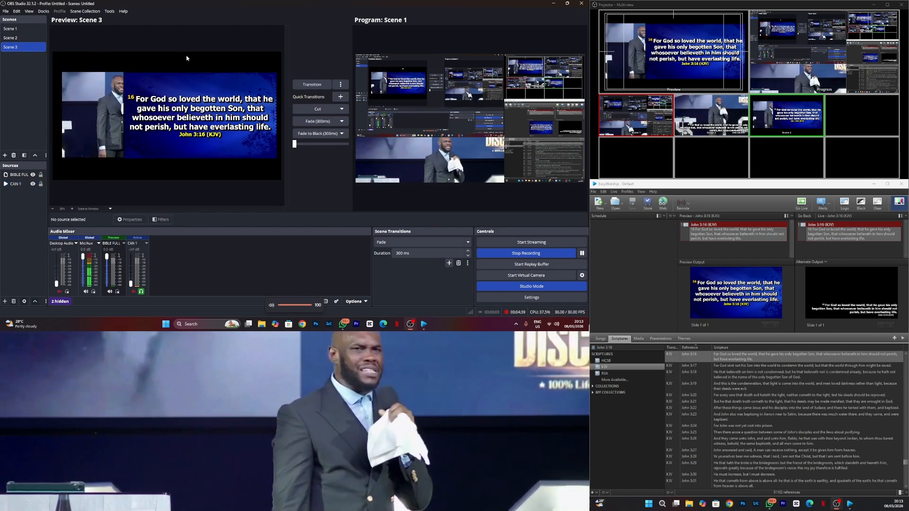
left_click(116, 81)
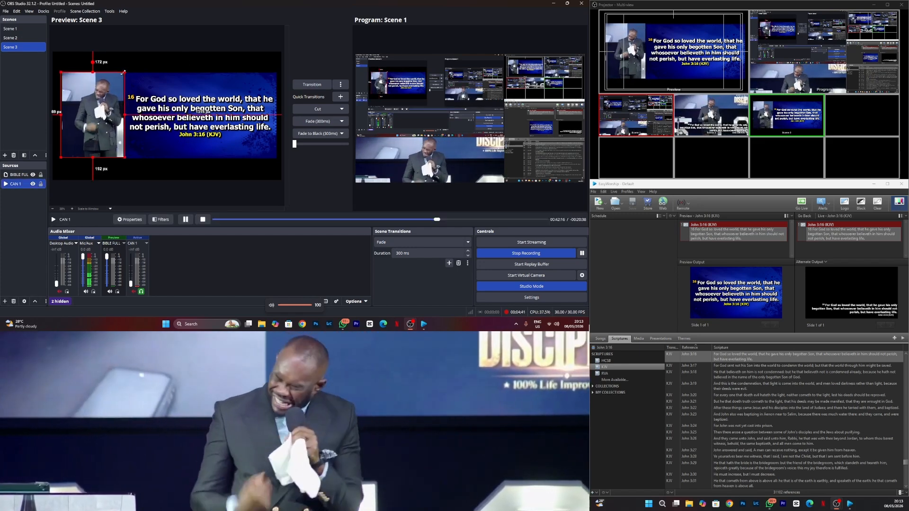
left_click(165, 143)
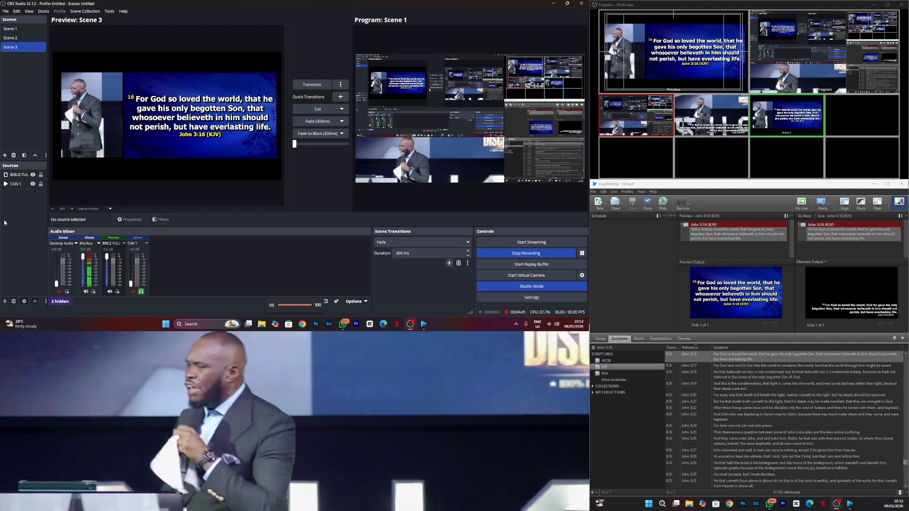
Create a new image source named BG in Scene 3.
left_click(7, 280)
left_click(4, 301)
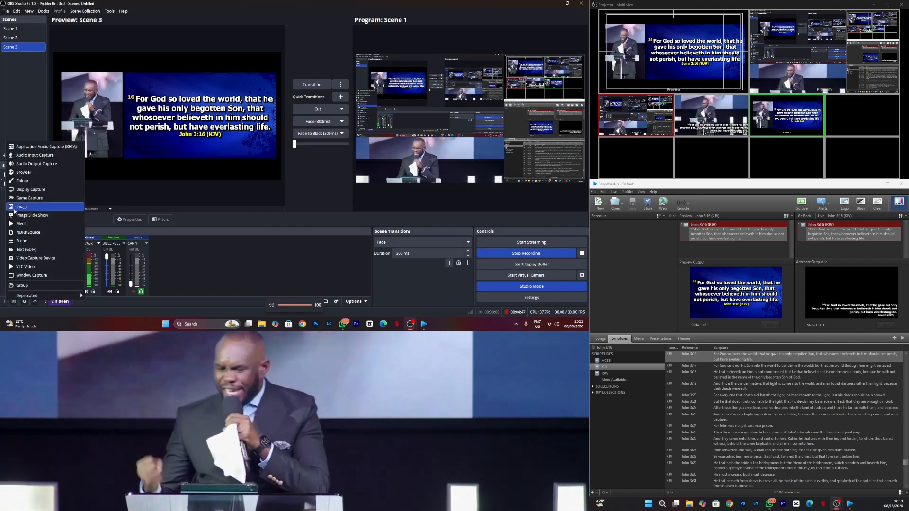
left_click(22, 206)
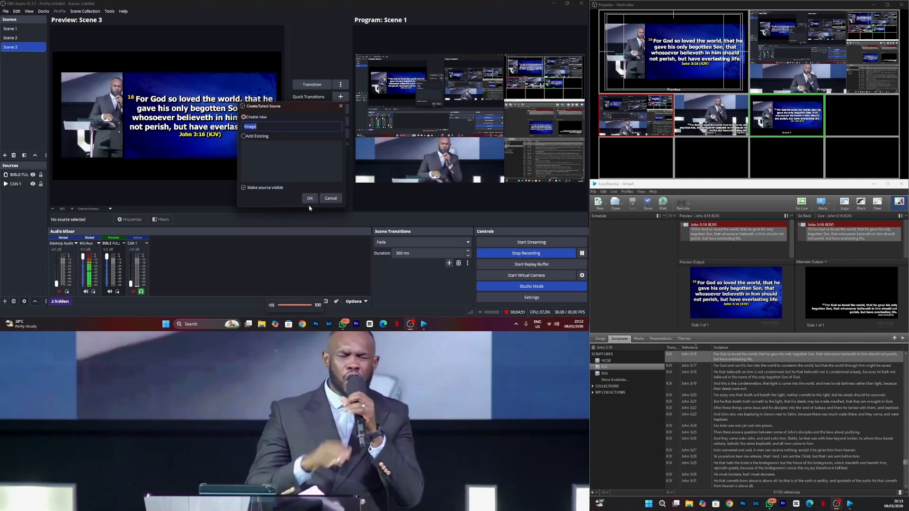
type("BG")
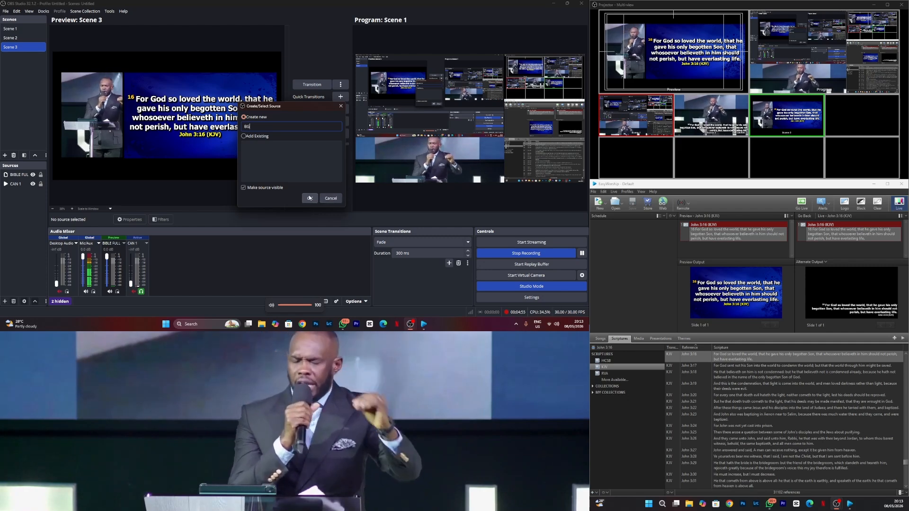
left_click(309, 198)
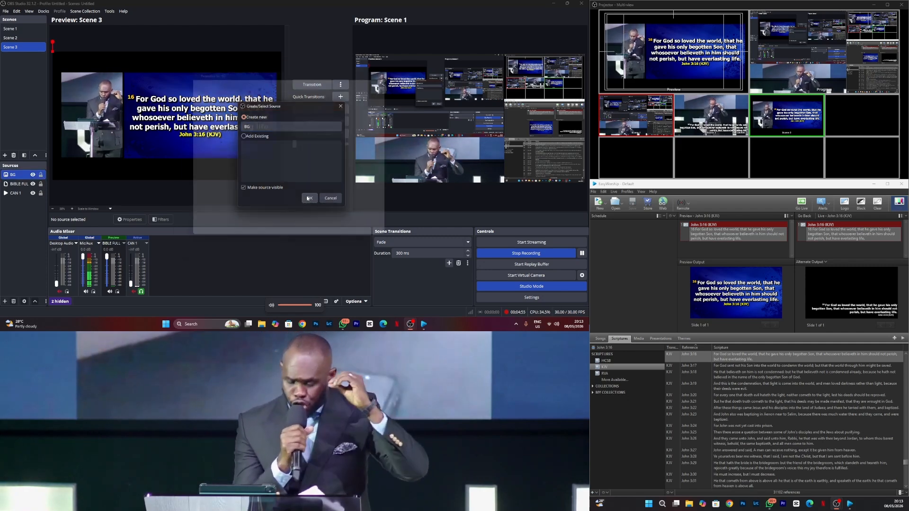
Load WorshipMediaPro_05 from the Pictures folder as the BG source's image and accept its properties.
left_click(383, 162)
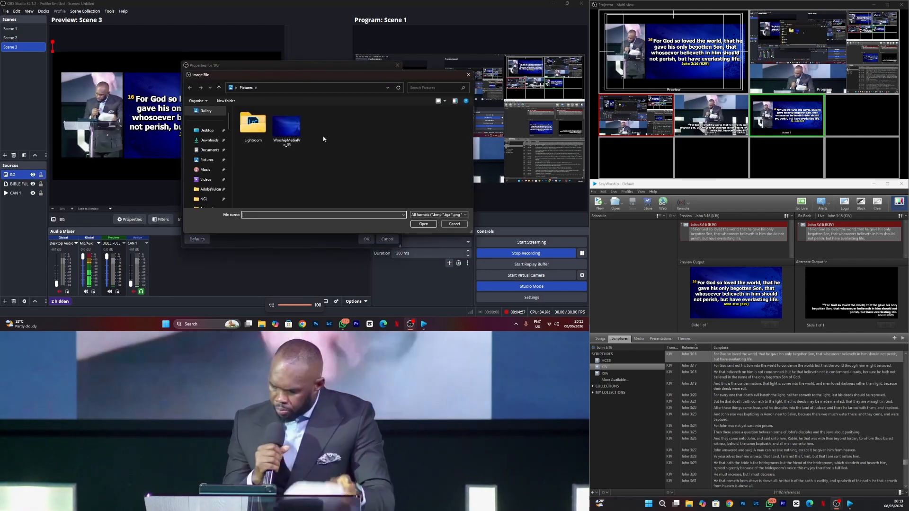
left_click(272, 132)
left_click(424, 224)
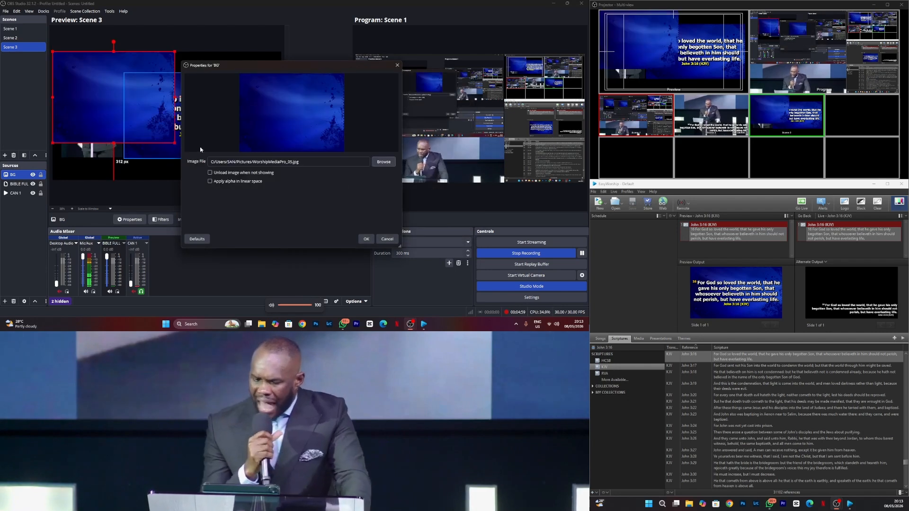
left_click(366, 238)
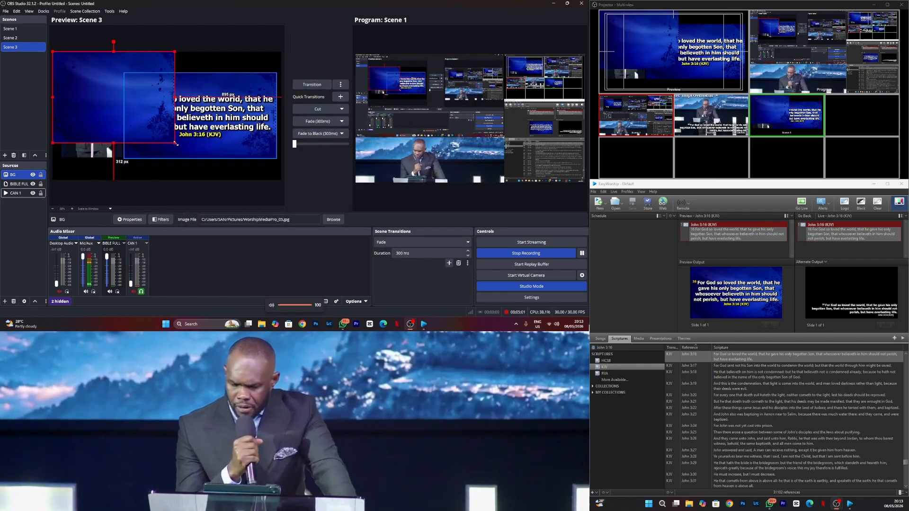
Enlarge the BG image to cover the whole Scene 3 canvas and order it beneath BIBLE FULL and CAN 1.
left_click_drag(175, 143, 246, 203)
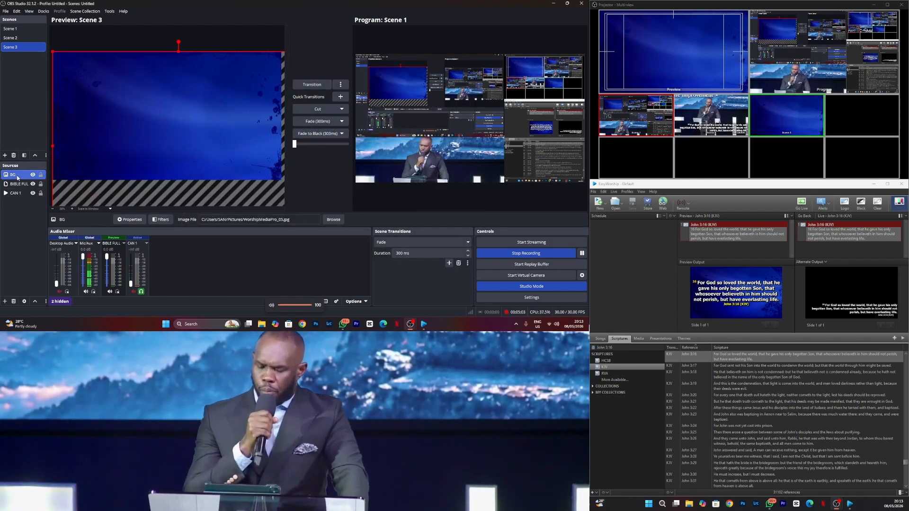
left_click_drag(16, 208, 15, 205)
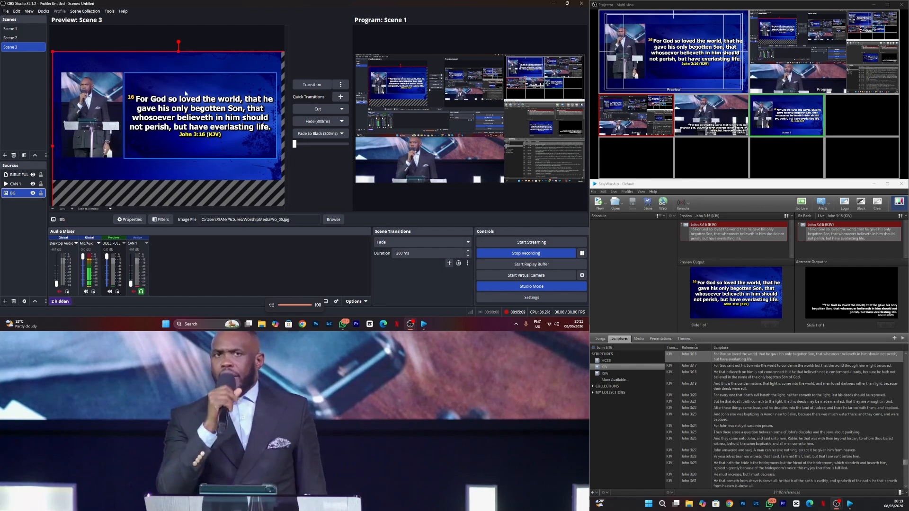
Preview Scene 2 and Scene 3 for comparison, and add a new scene named Scene 4.
left_click(31, 40)
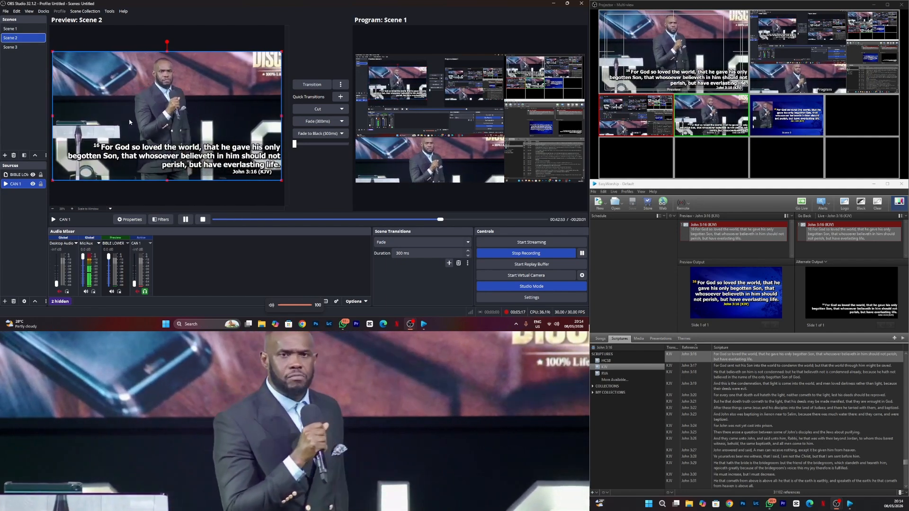
left_click(32, 51)
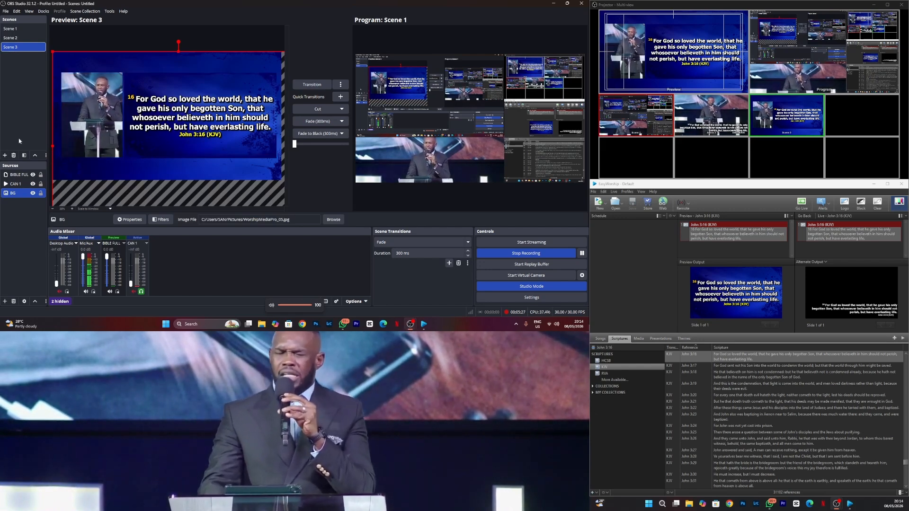
left_click(8, 157)
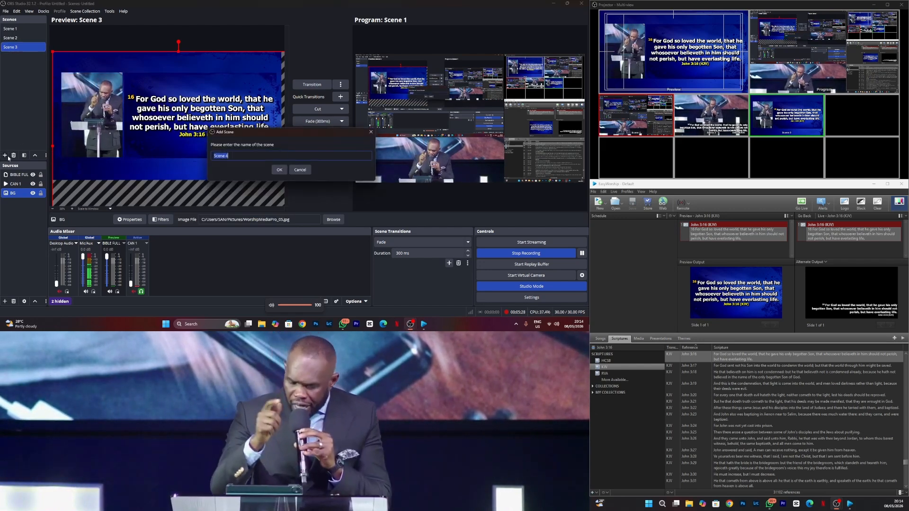
left_click(274, 171)
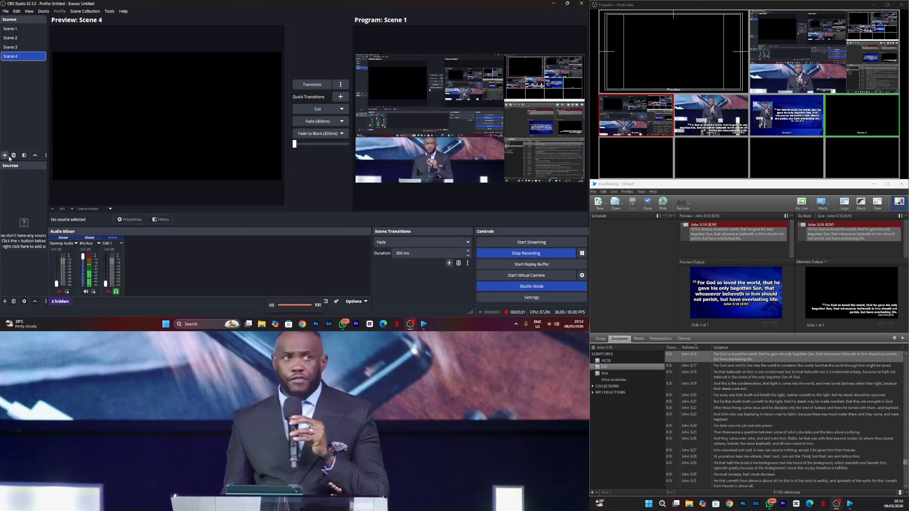
Copy the BIBLE FULL source from Scene 3 and paste it as a reference into Scene 4.
left_click(20, 50)
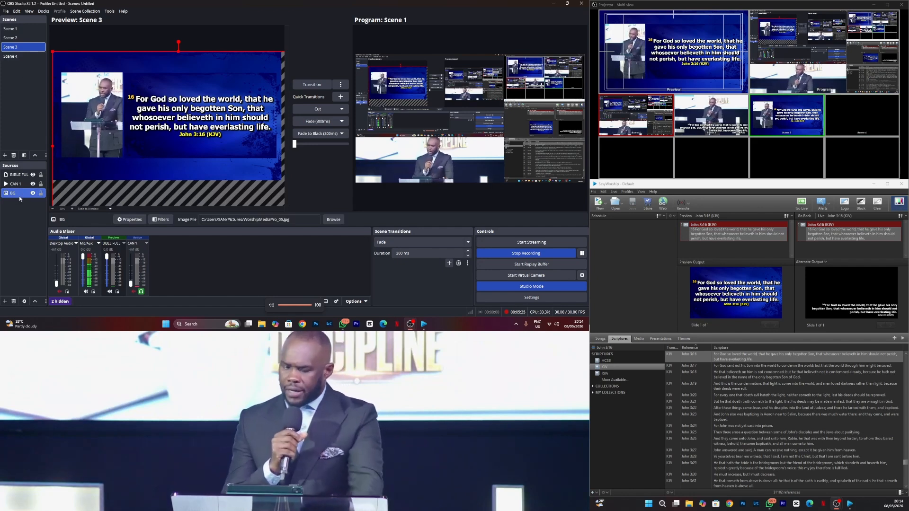
left_click(19, 174)
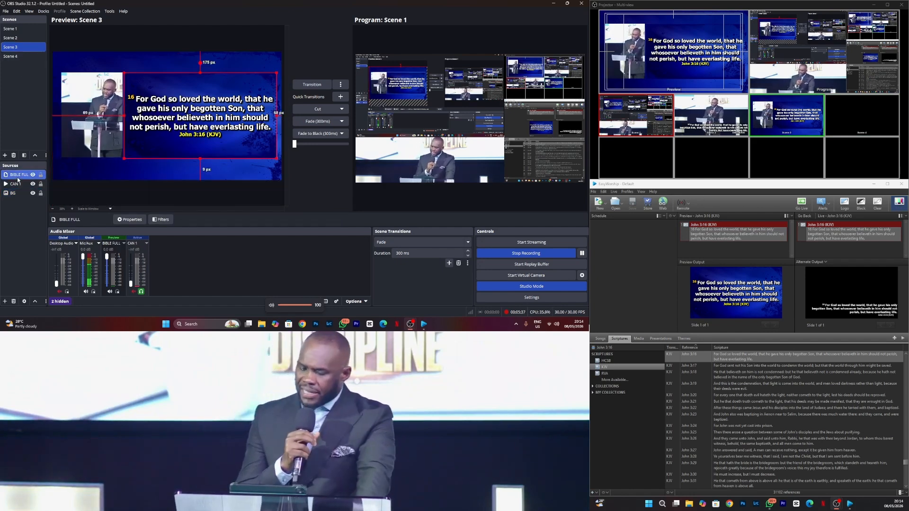
right_click(18, 174)
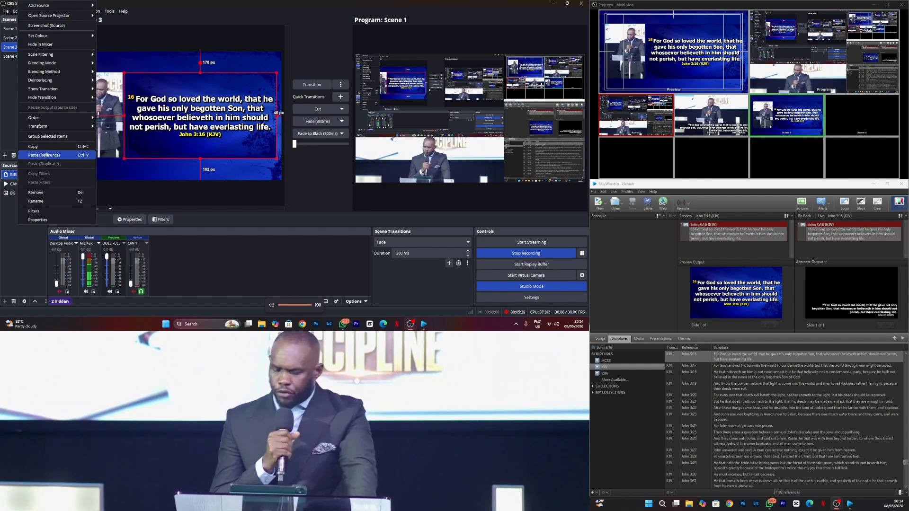
left_click(15, 59)
left_click(15, 57)
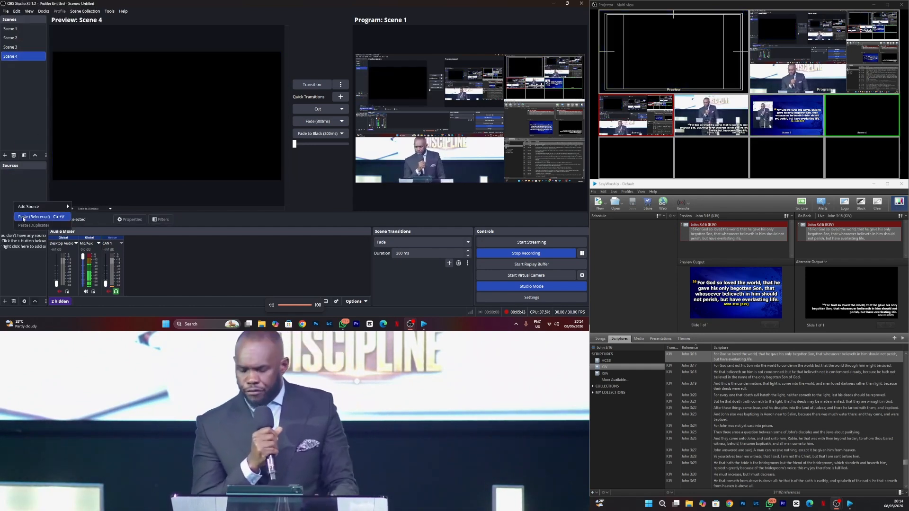
left_click(33, 217)
Fit the BIBLE FULL slide in Scene 4 to the full screen.
left_click_drag(153, 121, 124, 121)
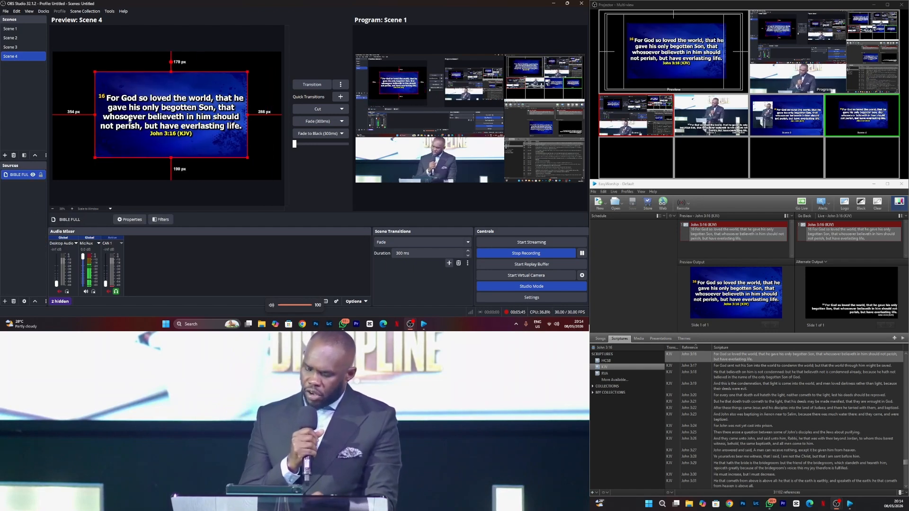
right_click(131, 120)
mouse_move(160, 152)
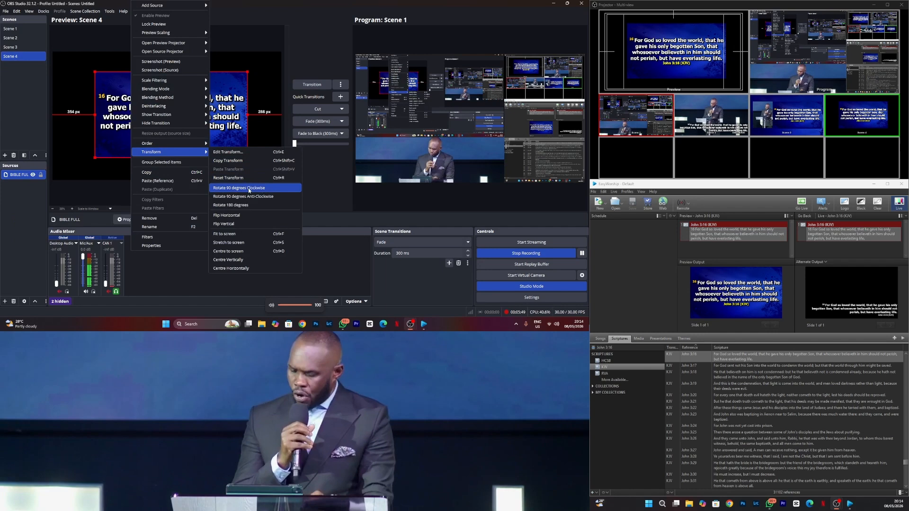
left_click(241, 234)
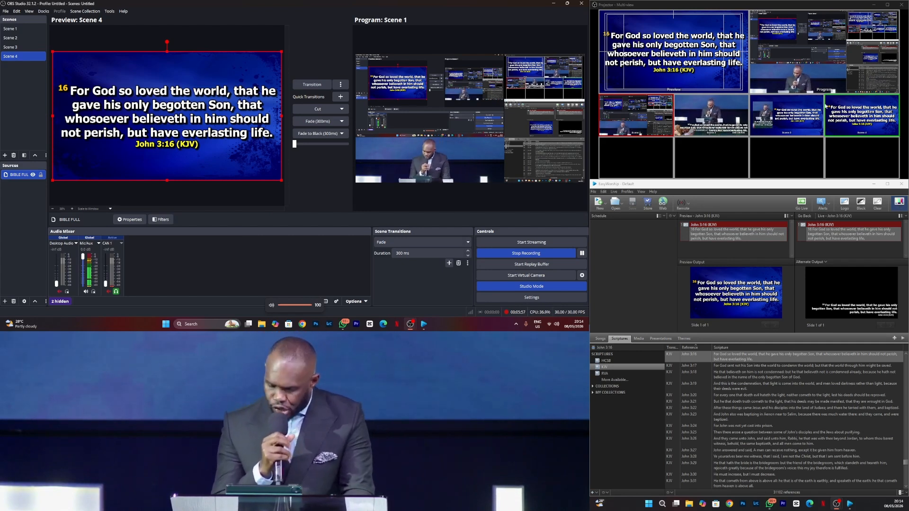
Preview Scene 2 and move the CAN 1 video's playback back to about 35 minutes in.
left_click(733, 122)
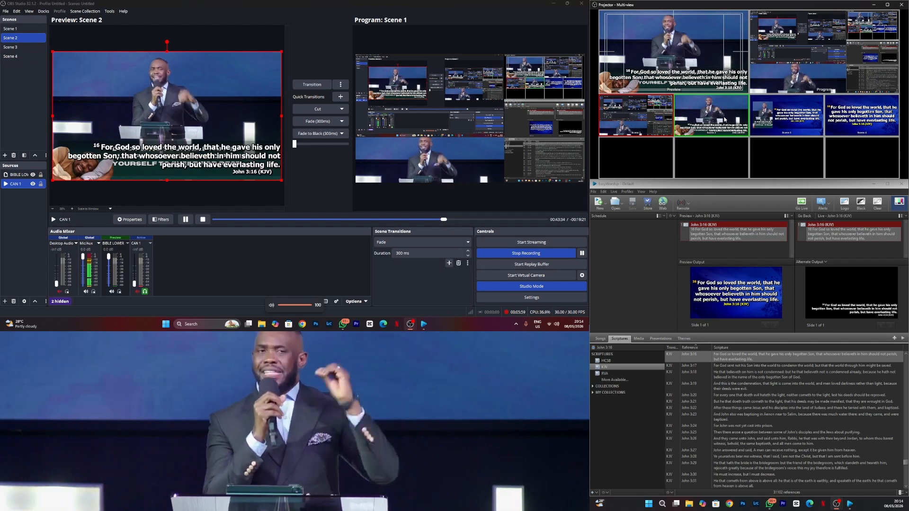
left_click(383, 220)
left_click_drag(383, 220, 403, 220)
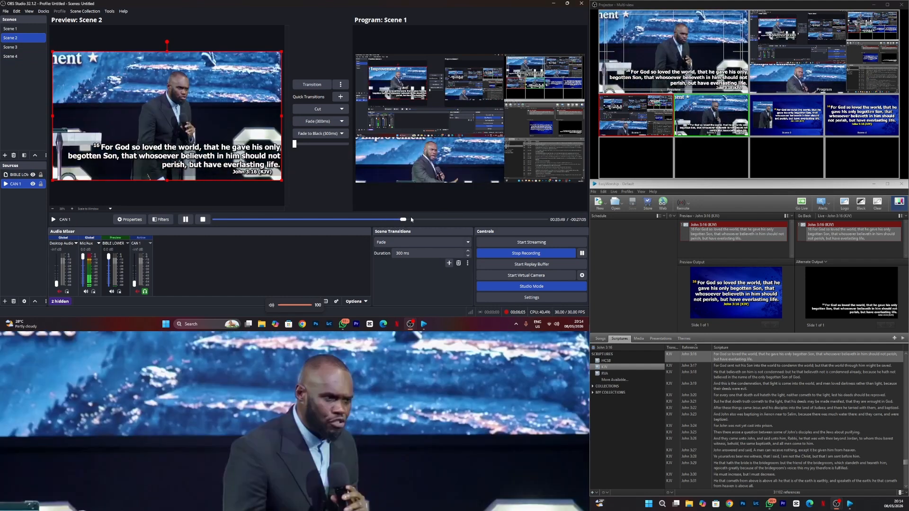
Preview Scene 3 and Scene 4 in turn from the multiview projector.
left_click(787, 115)
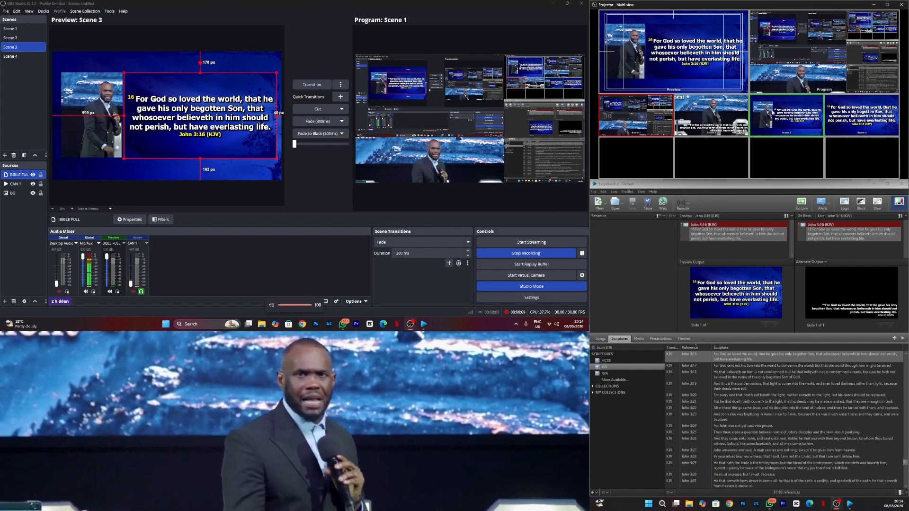
left_click(856, 116)
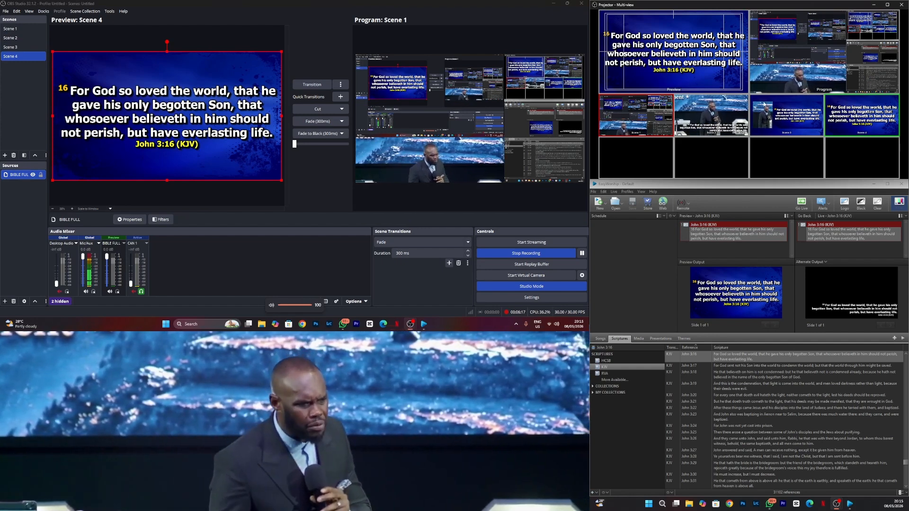
Send John 4:7 (KJV) live in EasyWorship and preview its lower-third output in OBS Scene 2.
scroll(748, 429, "down", 10)
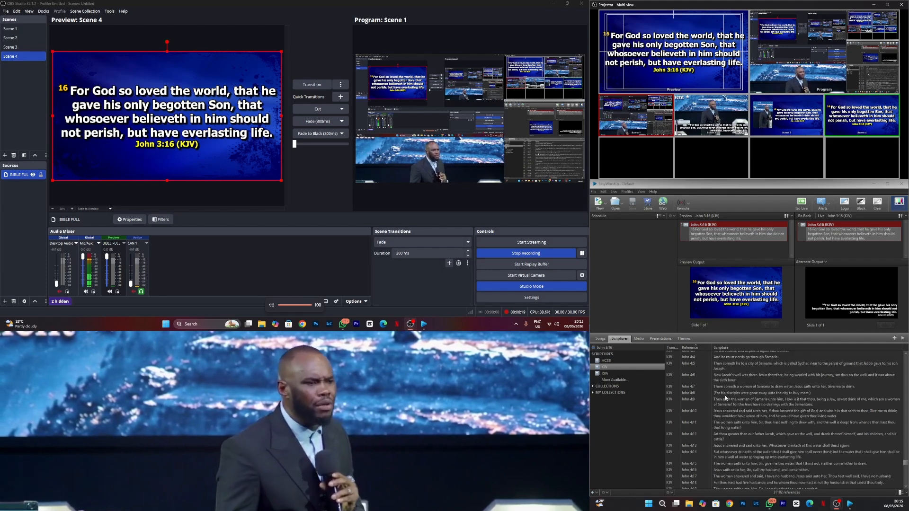
left_click(692, 388)
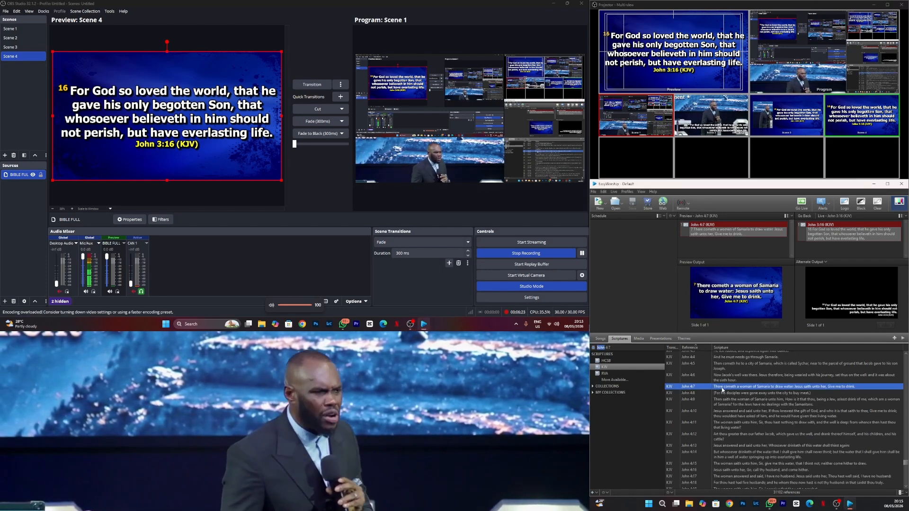
double_click(723, 387)
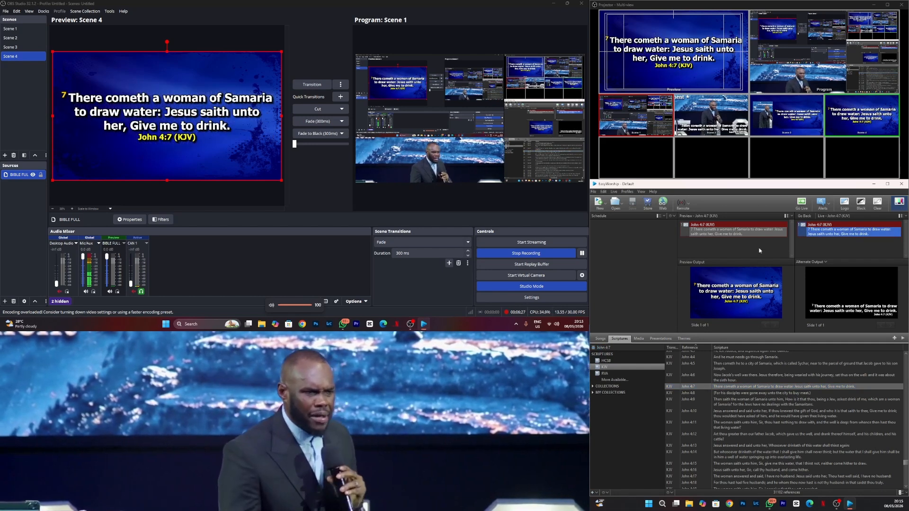
left_click(712, 118)
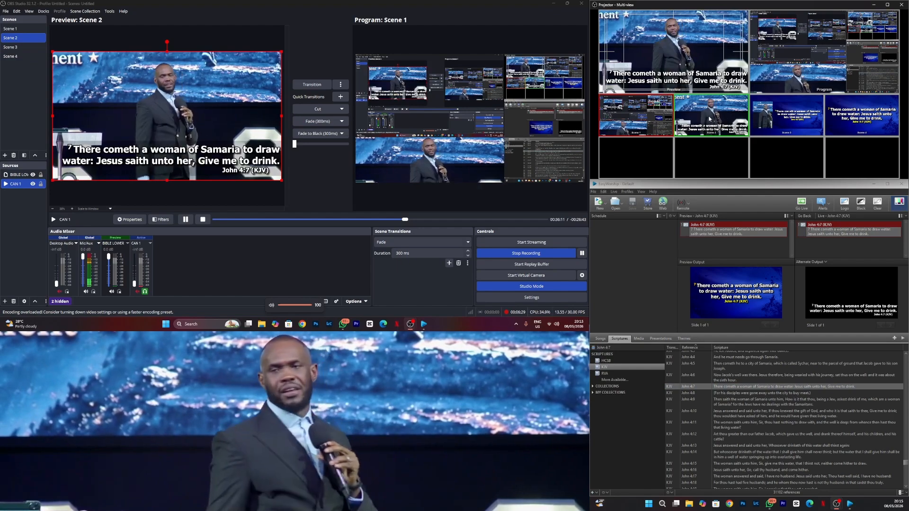